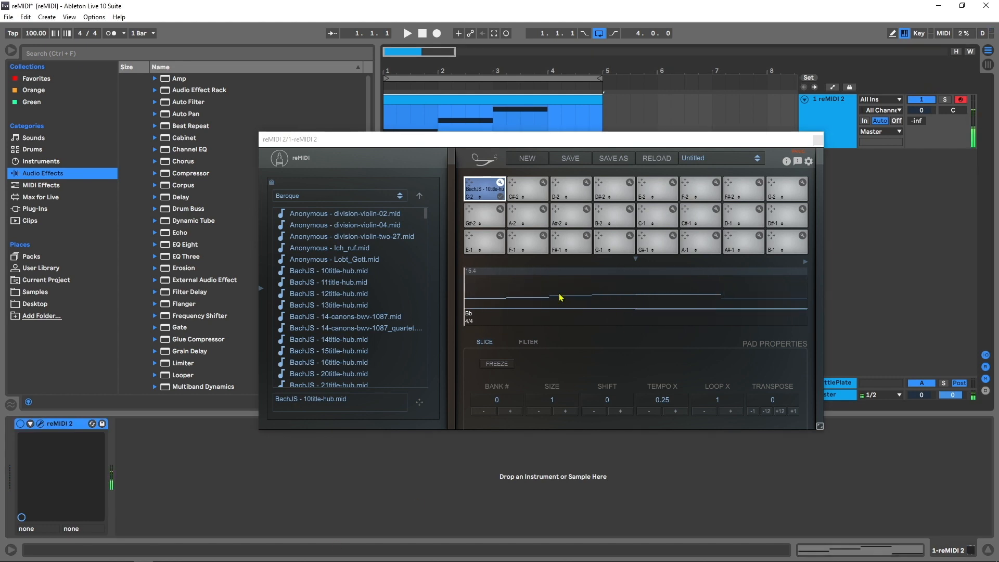
Try a slice size of 2 on the C-2 pad and return it to 1
left_click(566, 411)
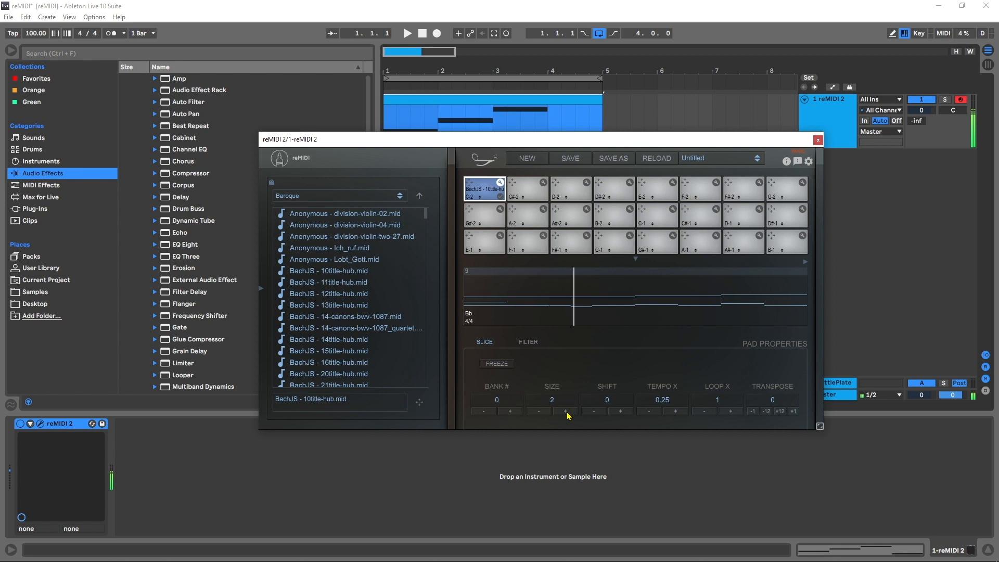
left_click(676, 411)
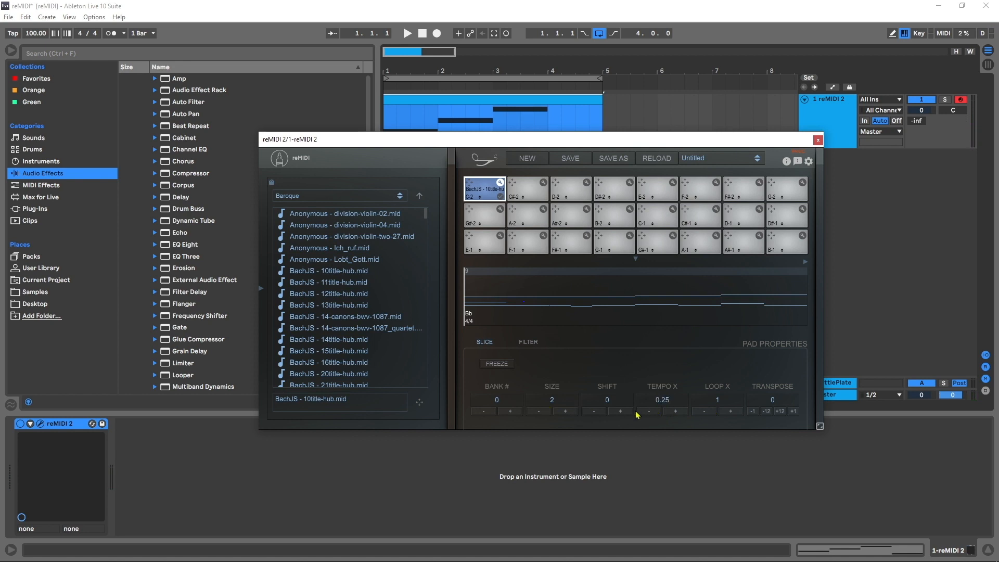
left_click(539, 411)
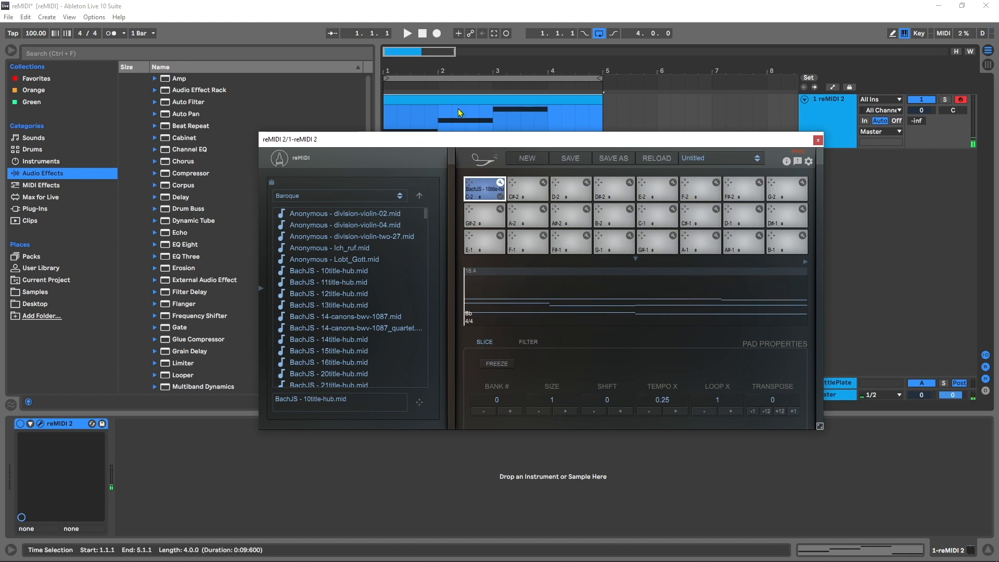
Open the reMIDI 2 track's clip for note editing, move the plugin window clear of the notes, and play it
double_click(488, 121)
left_click_drag(487, 144, 417, 59)
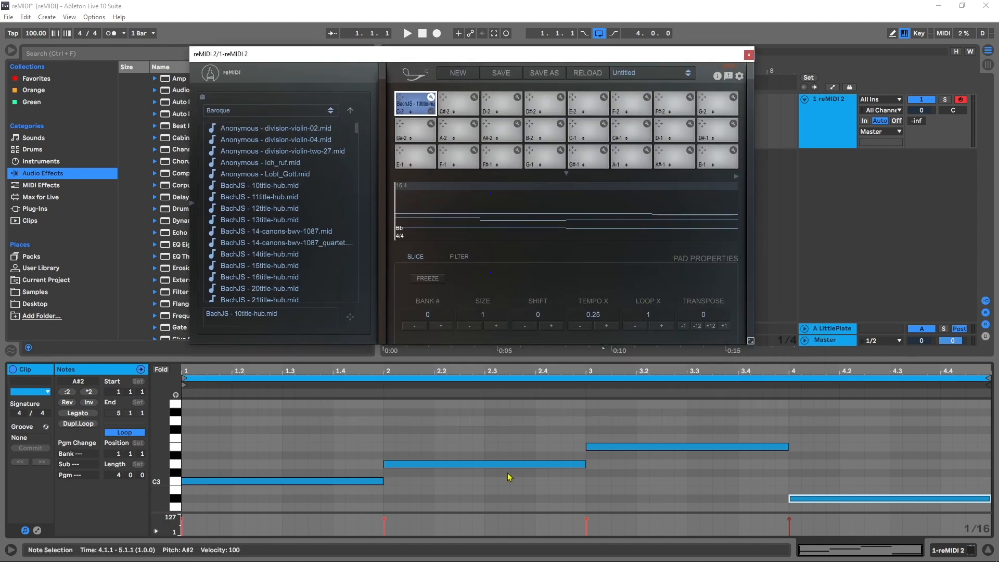
key("space")
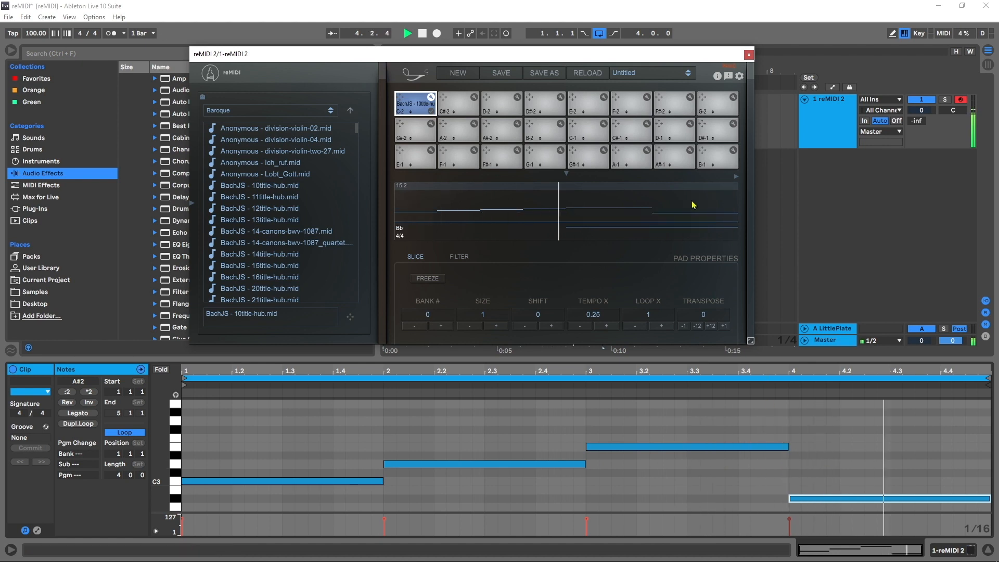
Audition the clip's fourth note at G3 and at A3
left_click(815, 483)
key("space")
left_click_drag(815, 499, 801, 421)
key("space")
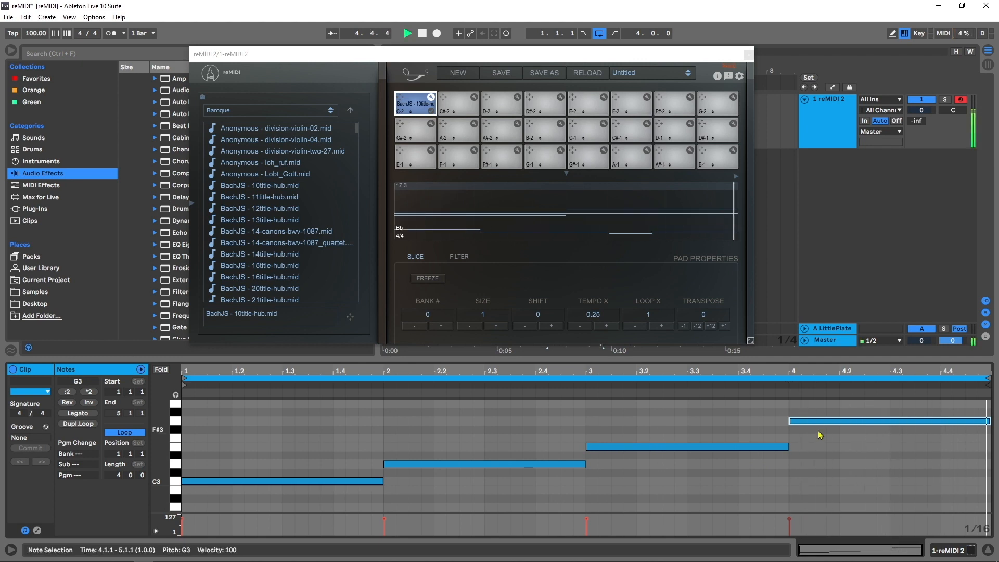
key("Up")
key("Up")
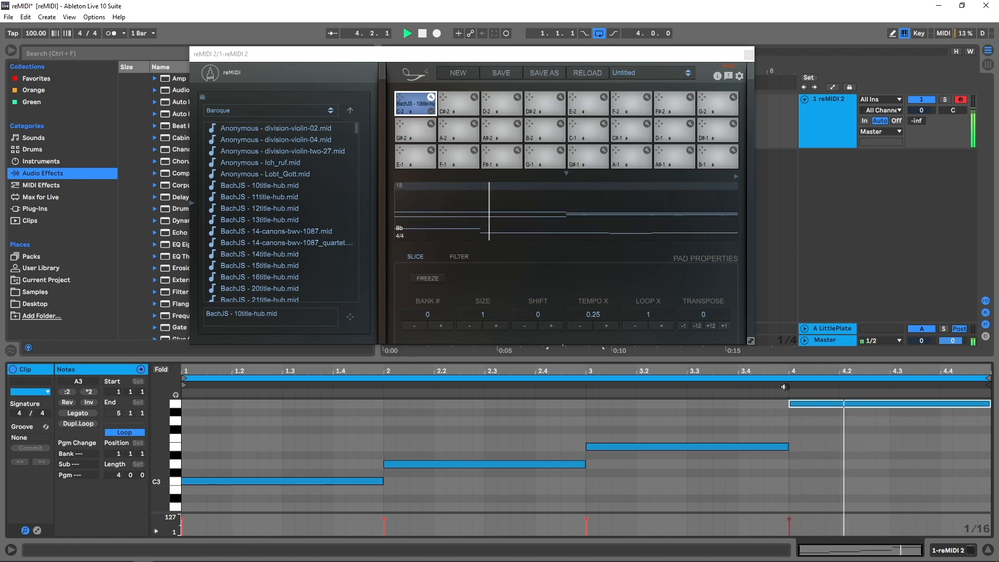
key("space")
Move the clip's fourth note to B2 and play the result
left_click_drag(843, 410, 841, 491)
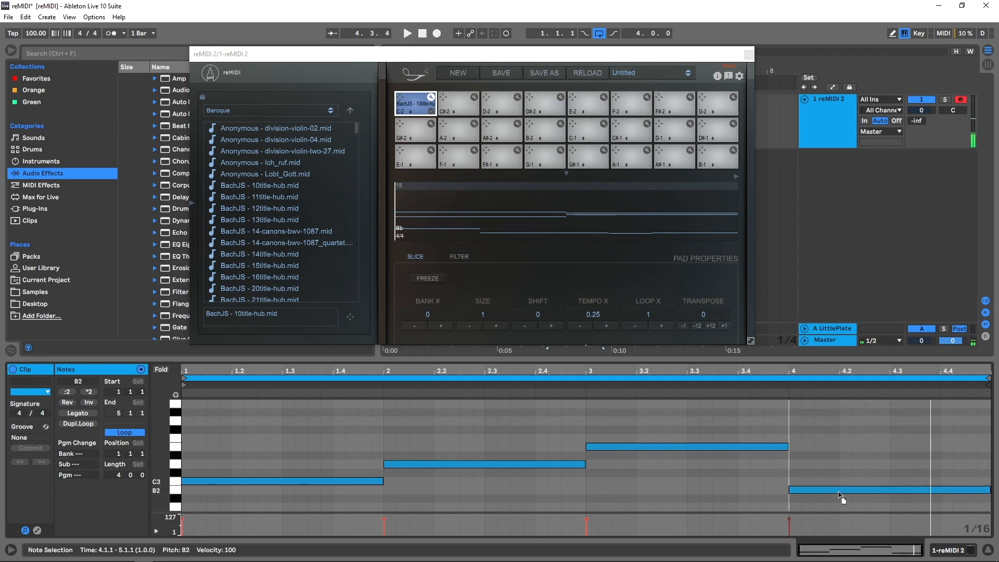
key("space")
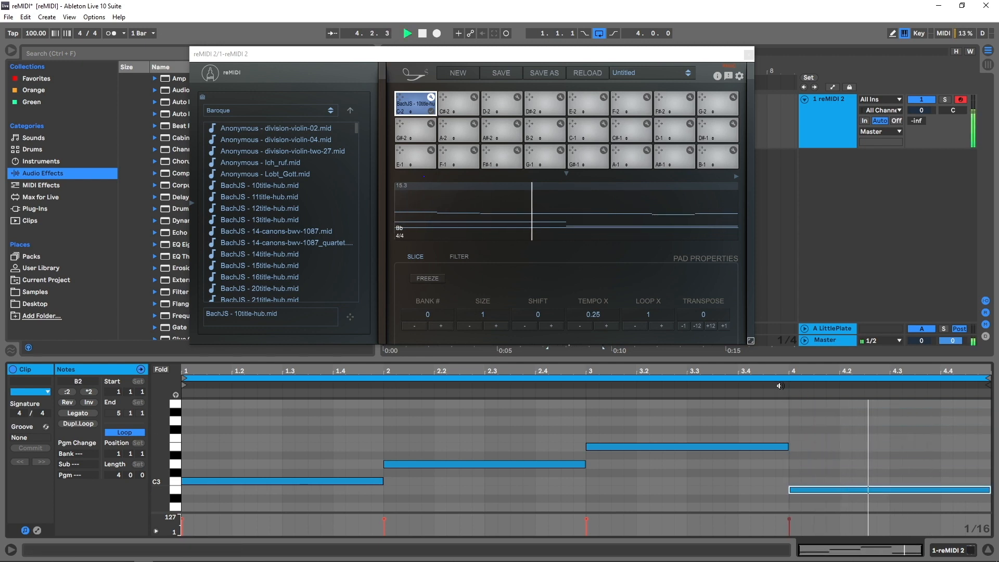
key("space")
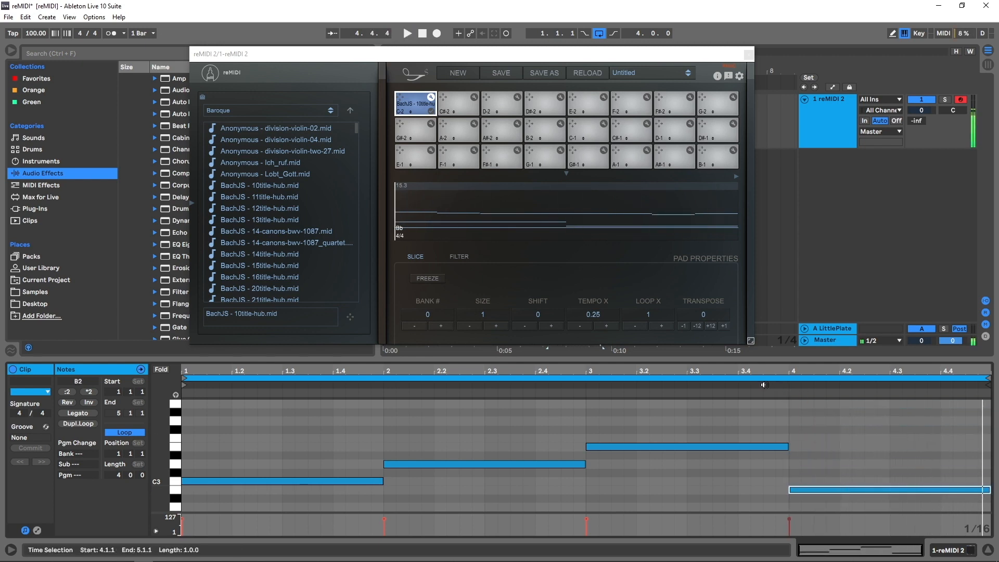
Close the reMIDI window, search the plug-ins for "scaler", and add the VST3 Scaler 2 as a new track
left_click(749, 54)
left_click(827, 127)
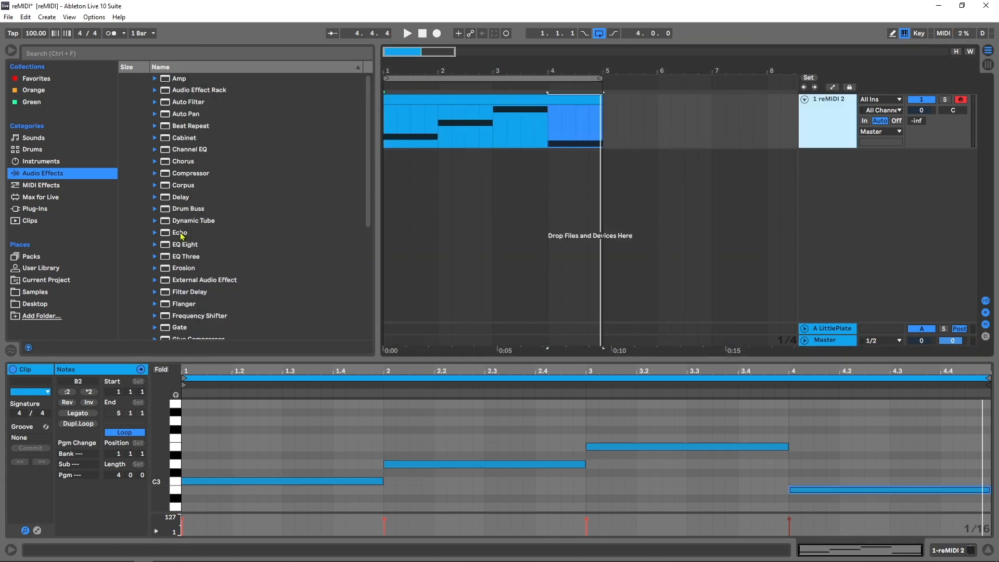
left_click(26, 206)
left_click(111, 56)
type("scaler")
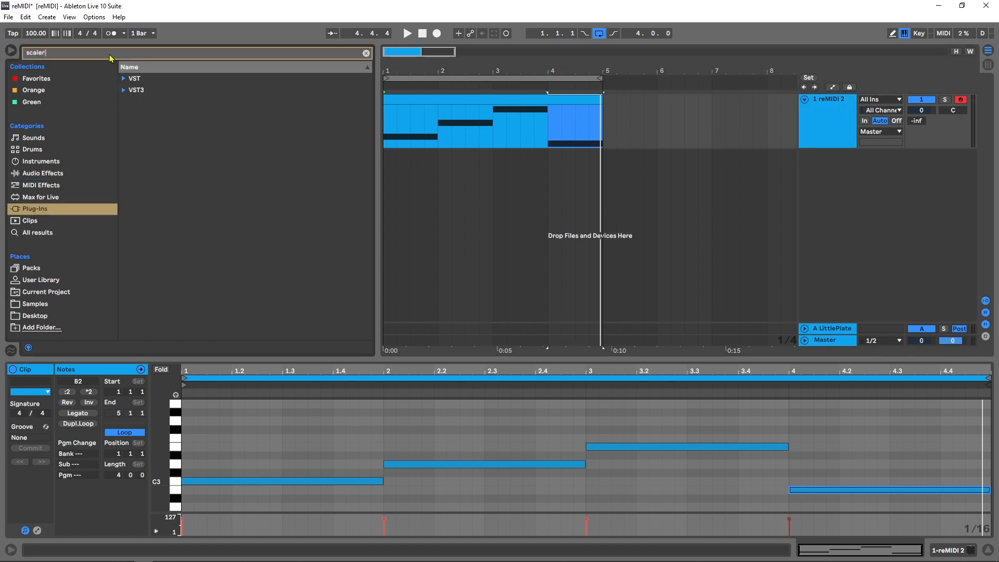
left_click(132, 93)
left_click(134, 103)
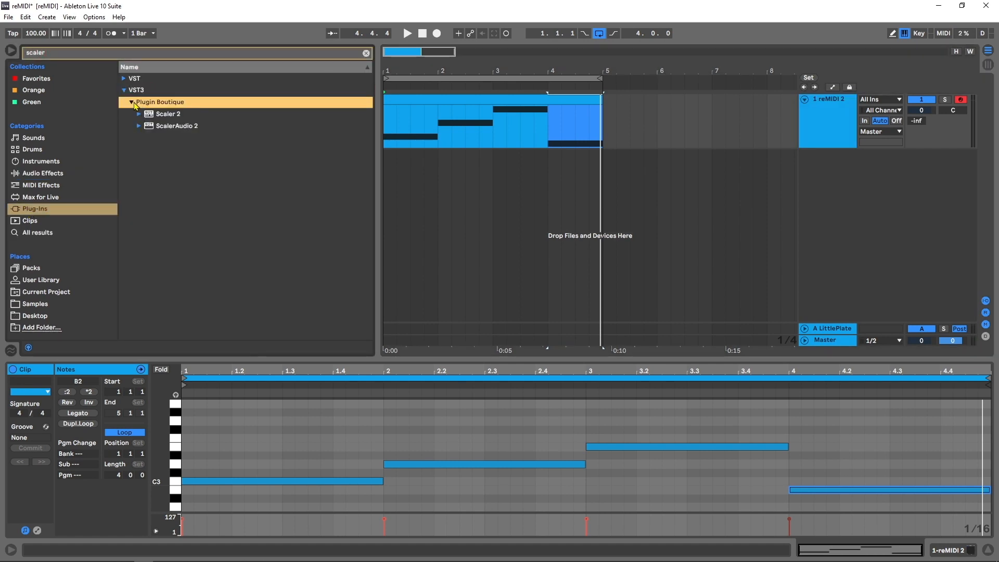
left_click_drag(161, 113, 591, 173)
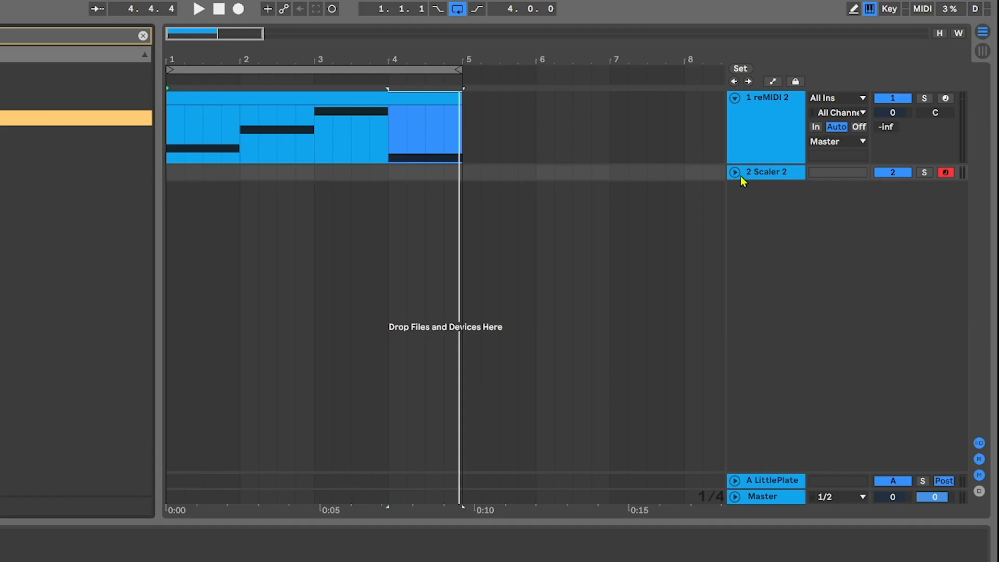
Unfold the Scaler 2 track, set its MIDI input to 1-reMIDI 2 with channel reMIDI 2, and set monitoring to In
left_click(735, 171)
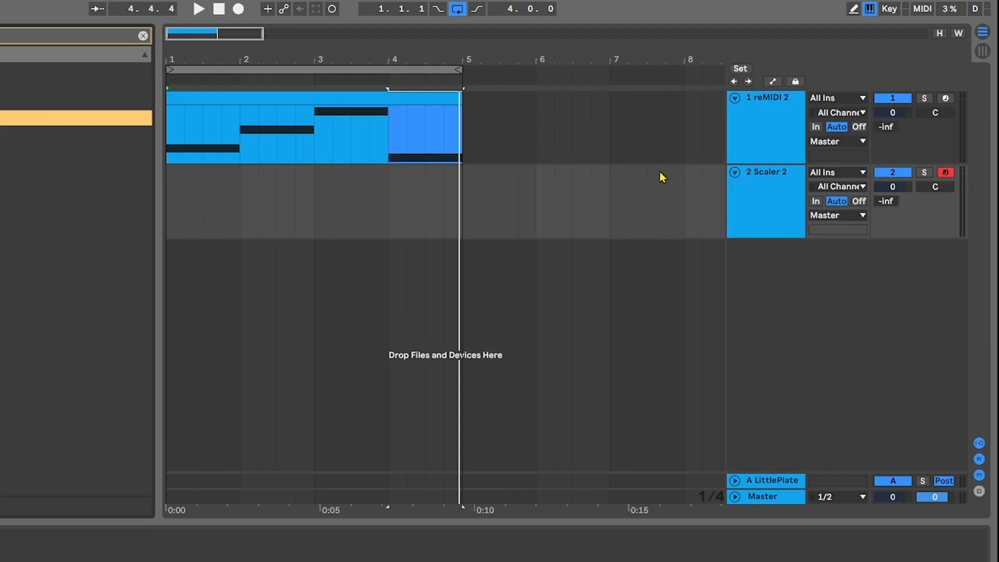
left_click(475, 128)
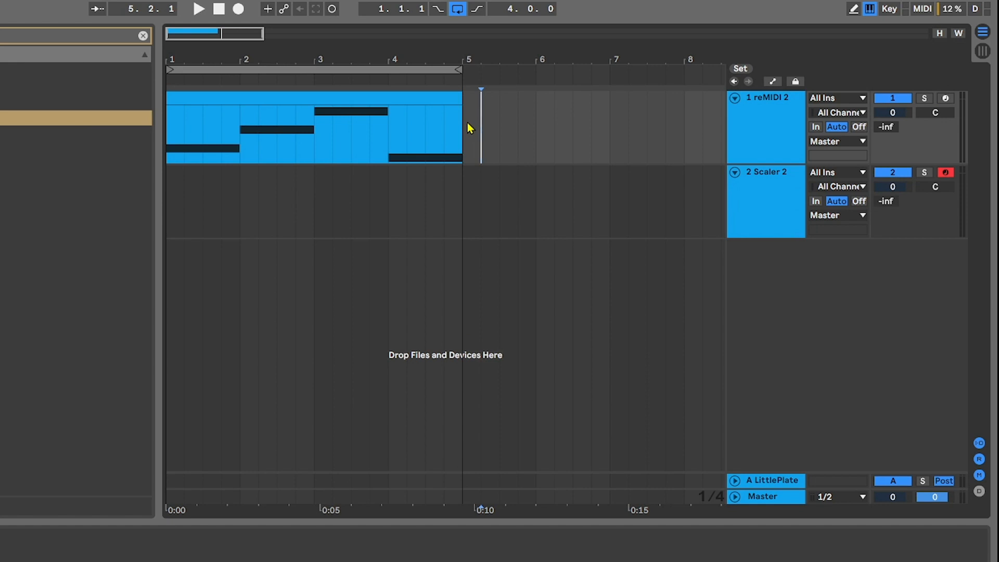
left_click(769, 210)
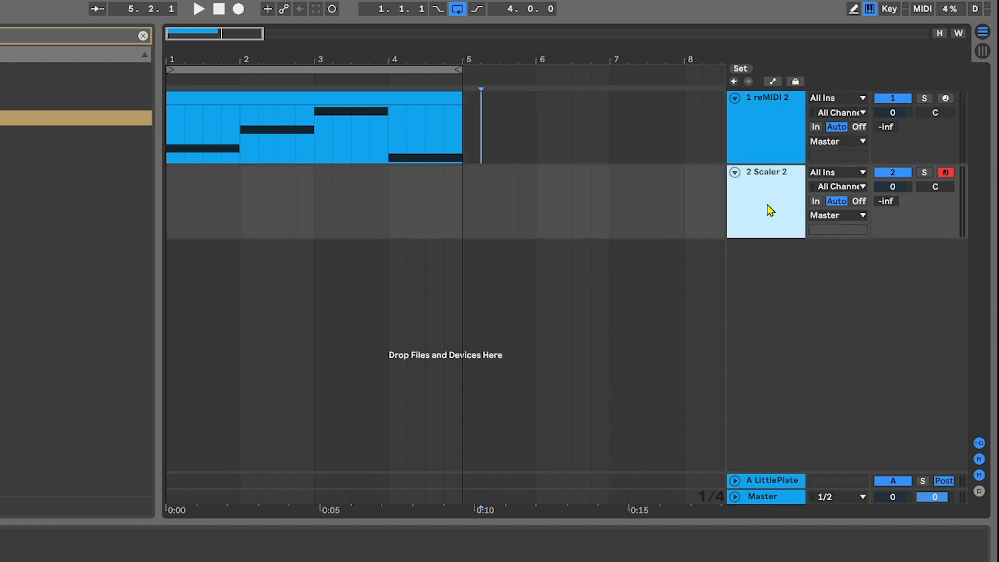
left_click(839, 172)
left_click(827, 225)
left_click(830, 187)
left_click(827, 227)
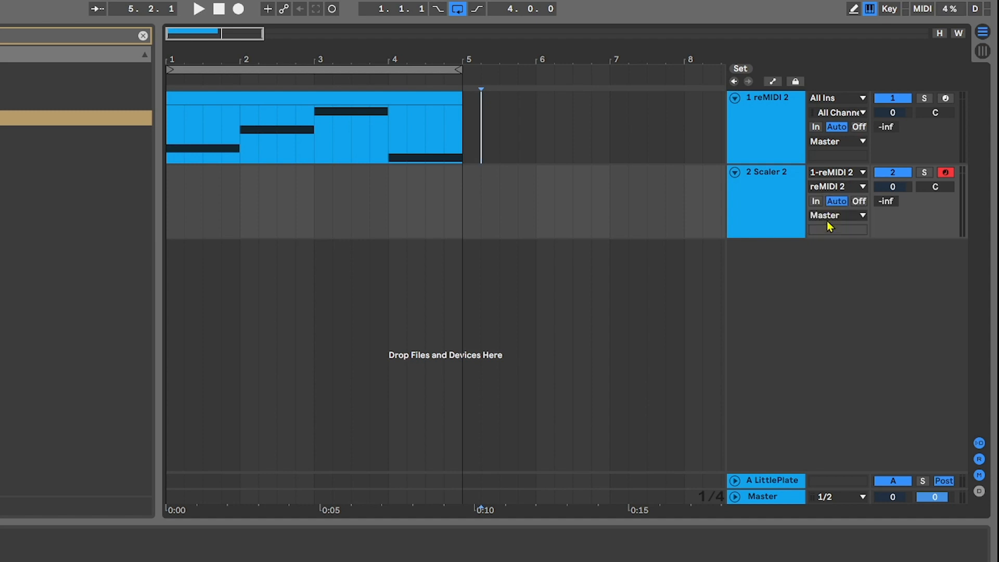
left_click(816, 201)
Deactivate the reMIDI 2 track's own output and play the arrangement to hear Scaler 2
key("space")
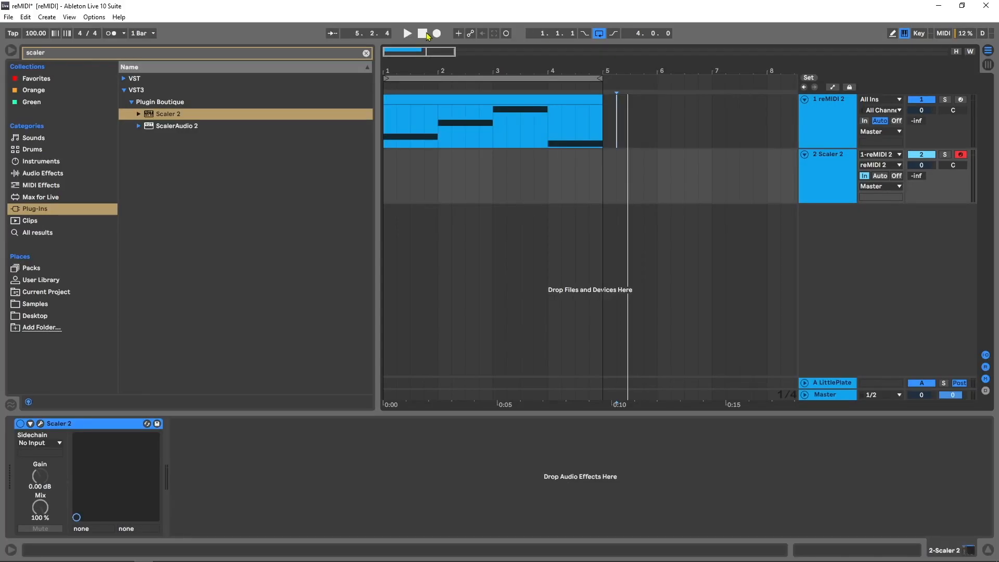
left_click(218, 9)
key("space")
key("space")
left_click(914, 101)
key("space")
key("space")
Open the Scaler 2 plugin window, switch its sound to the grand piano, and play the clip through it
left_click(40, 425)
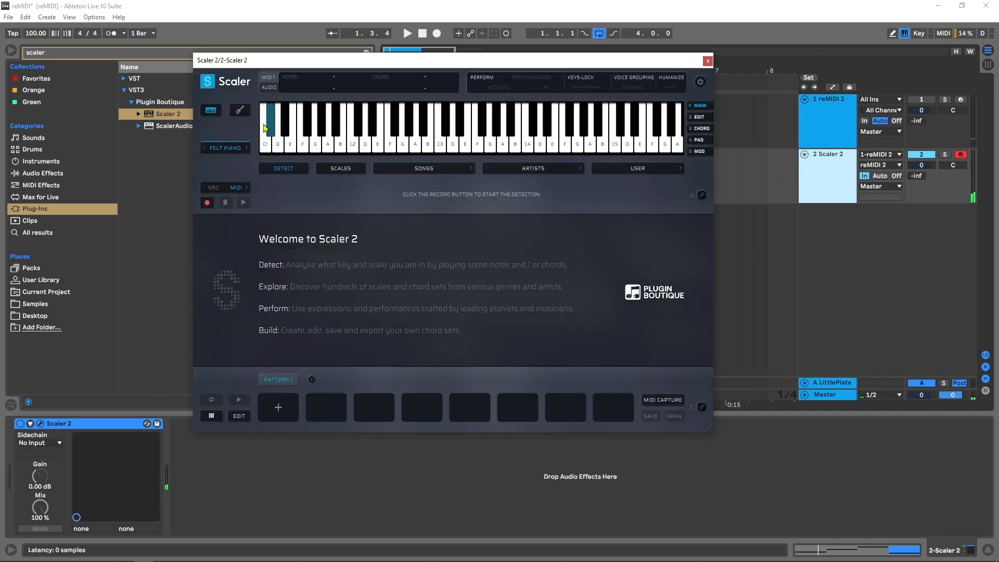
left_click(219, 149)
left_click(239, 162)
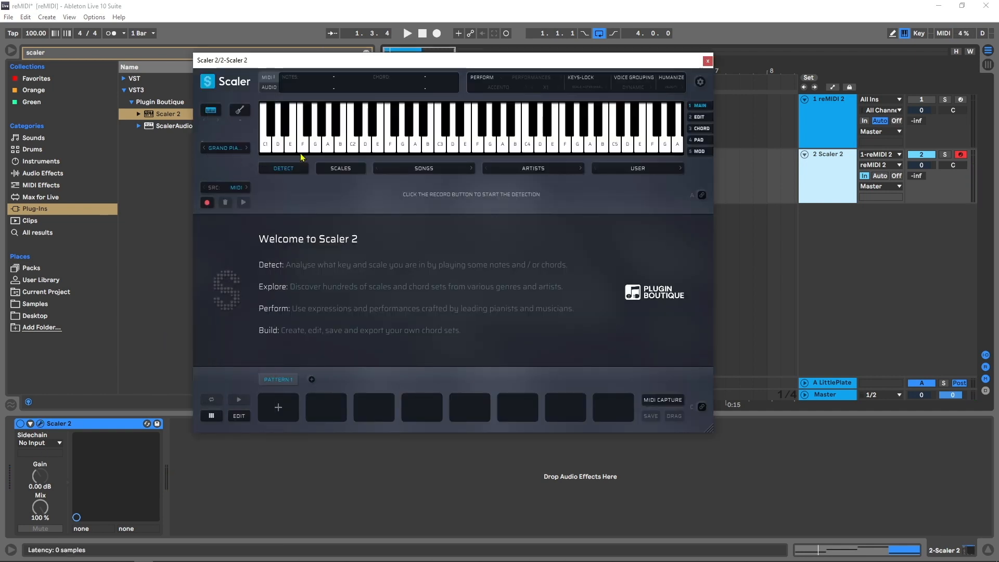
key("space")
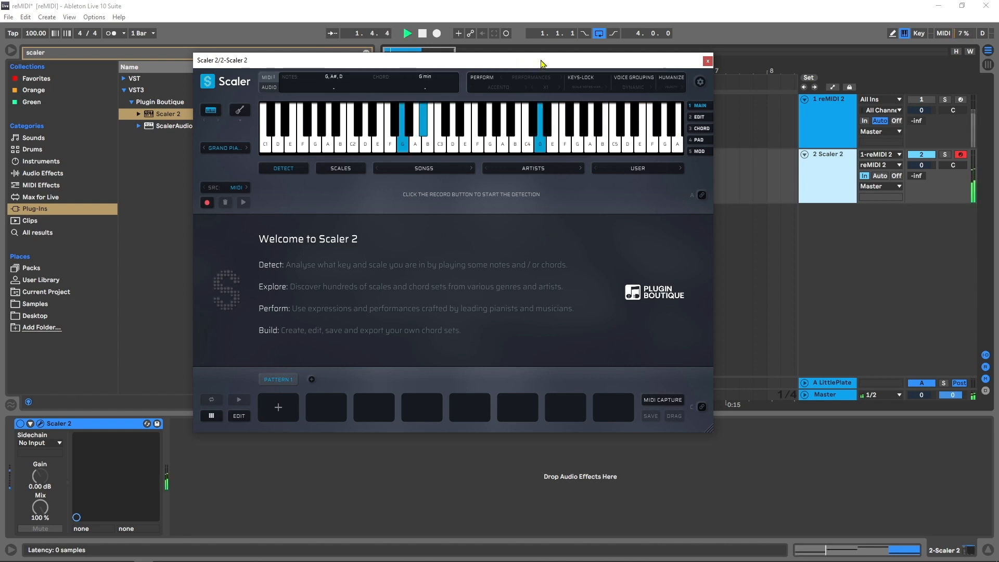
key("space")
Move the Scaler window down and enable Keys-Lock, keeping its mode at Scale Notes Mapped
left_click_drag(541, 63, 570, 112)
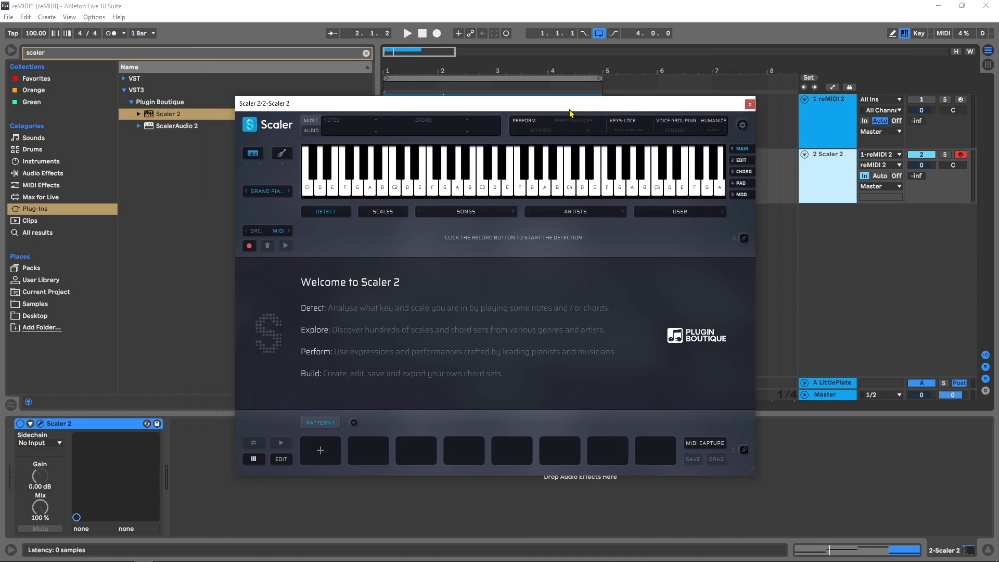
left_click(627, 123)
left_click(629, 132)
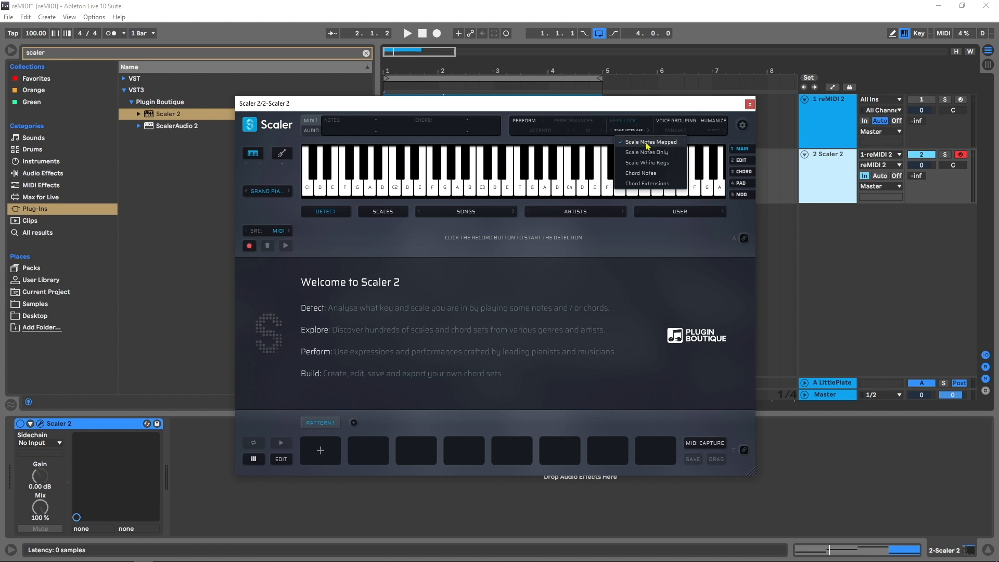
left_click(630, 116)
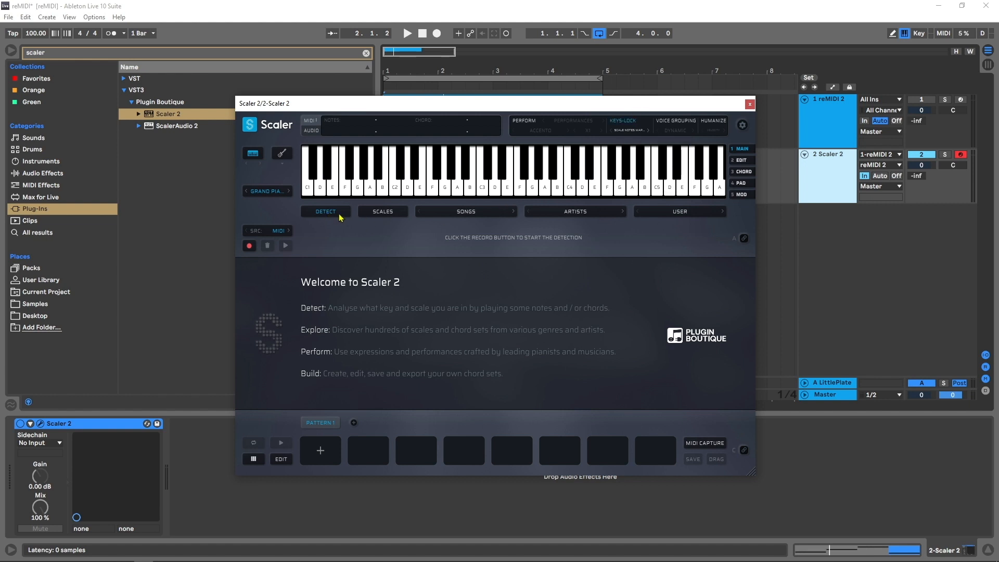
Filter Scaler's scales to G, select the Minor scale, and play the clip with Keys-Lock off
left_click(382, 212)
left_click(350, 233)
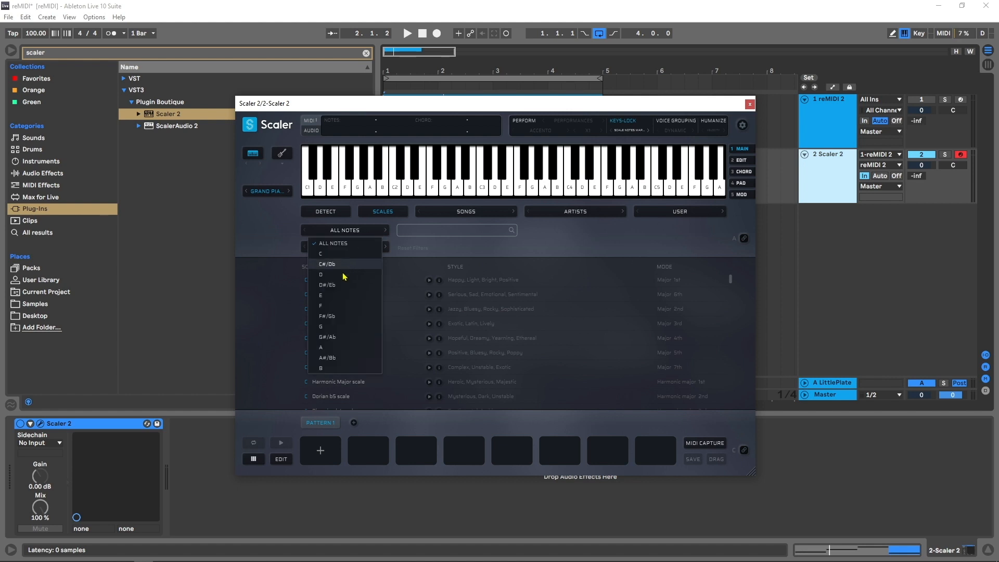
left_click(320, 326)
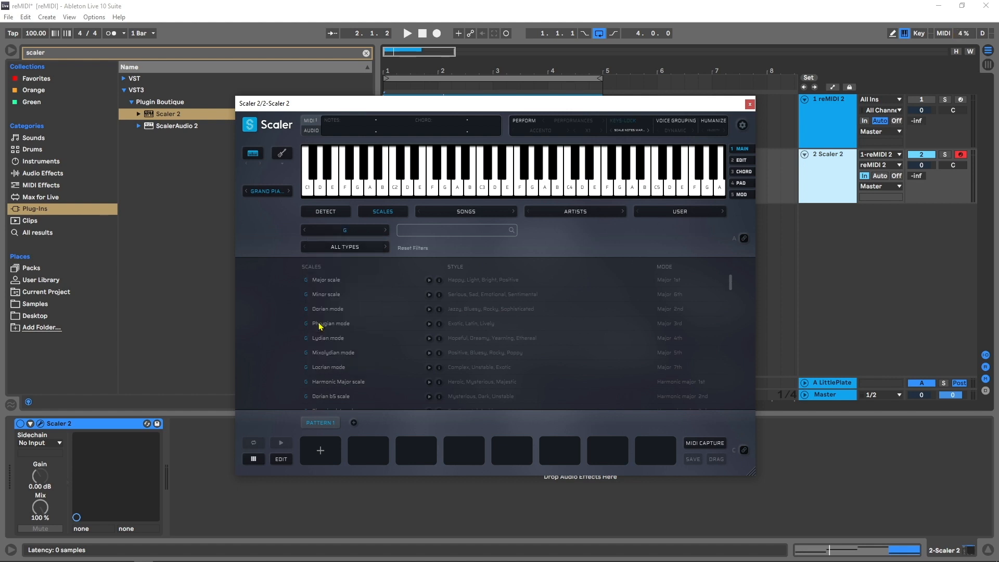
left_click(327, 294)
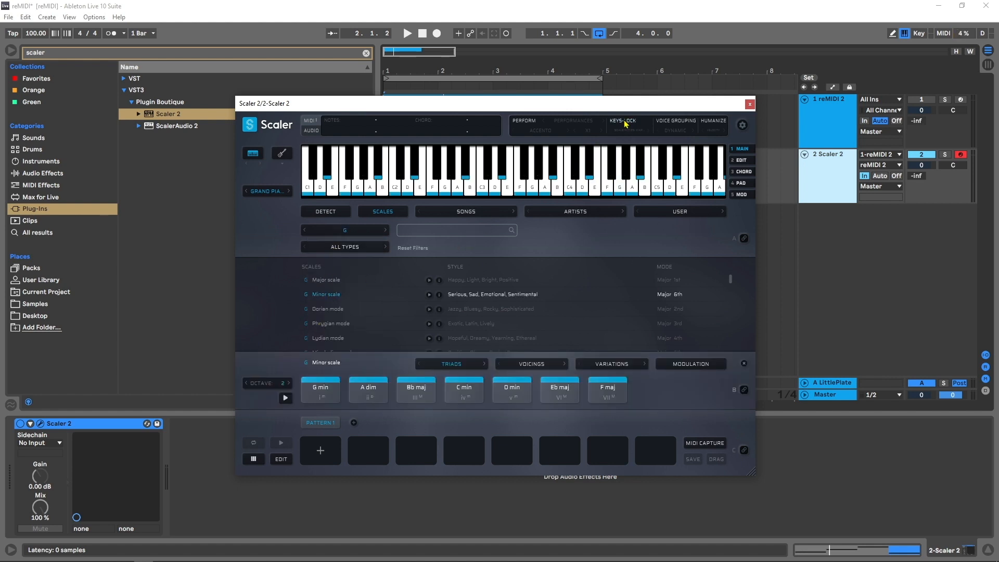
key("space")
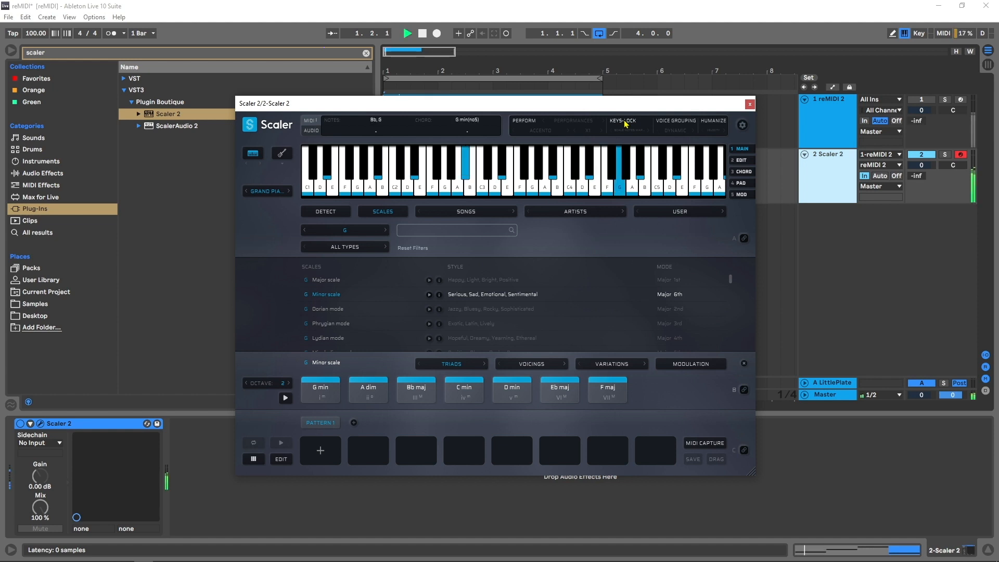
key("space")
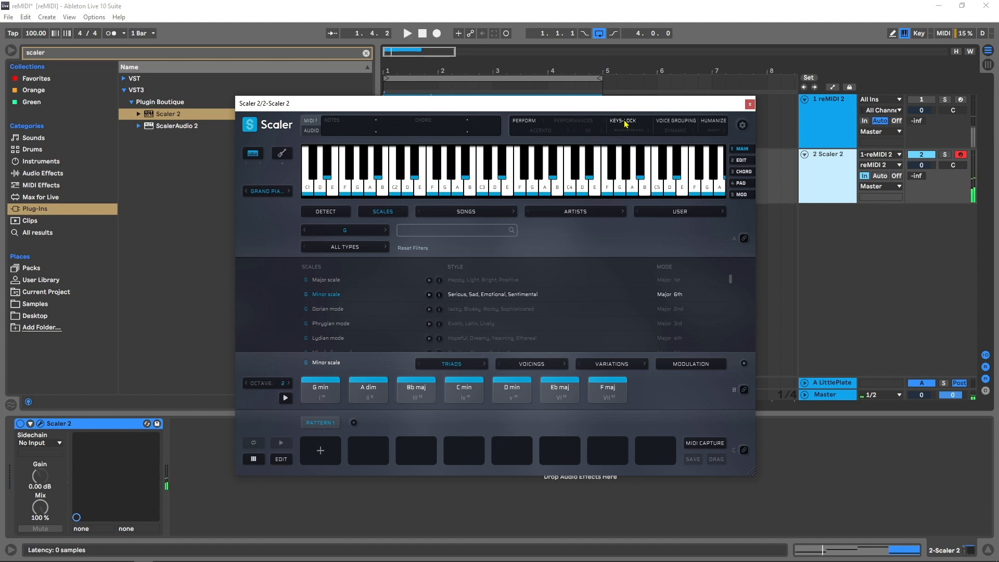
Turn Keys-Lock on and play the clip with its notes mapped to the G minor scale
left_click(626, 122)
key("space")
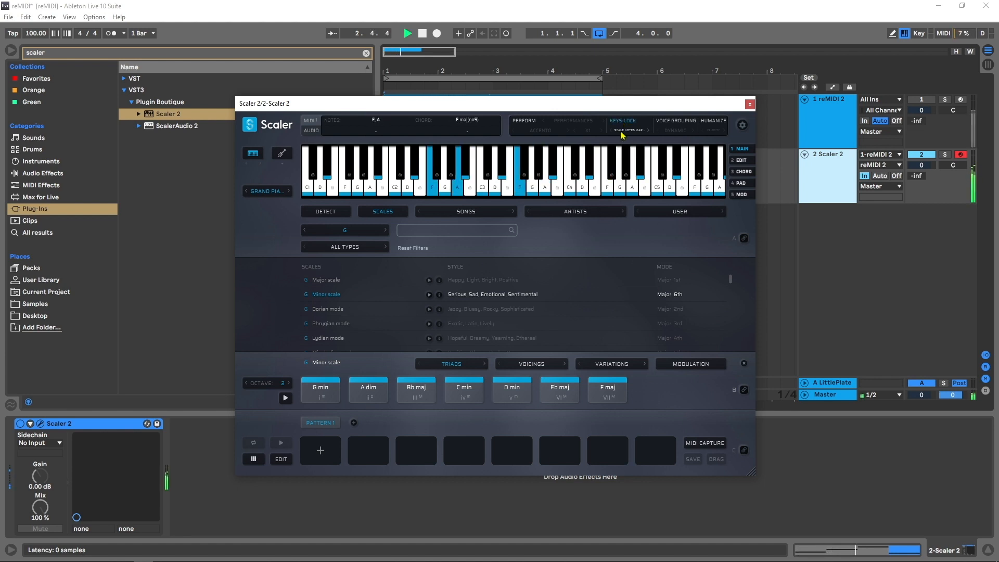
key("space")
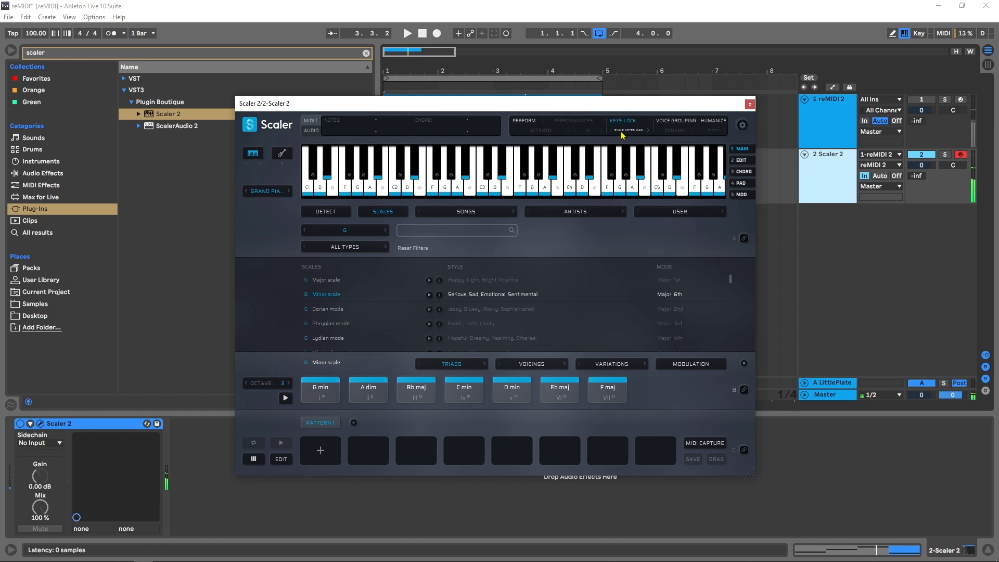
Try the Scale Notes Only mode for Keys-Lock and return to Scale Notes Mapped
left_click(628, 131)
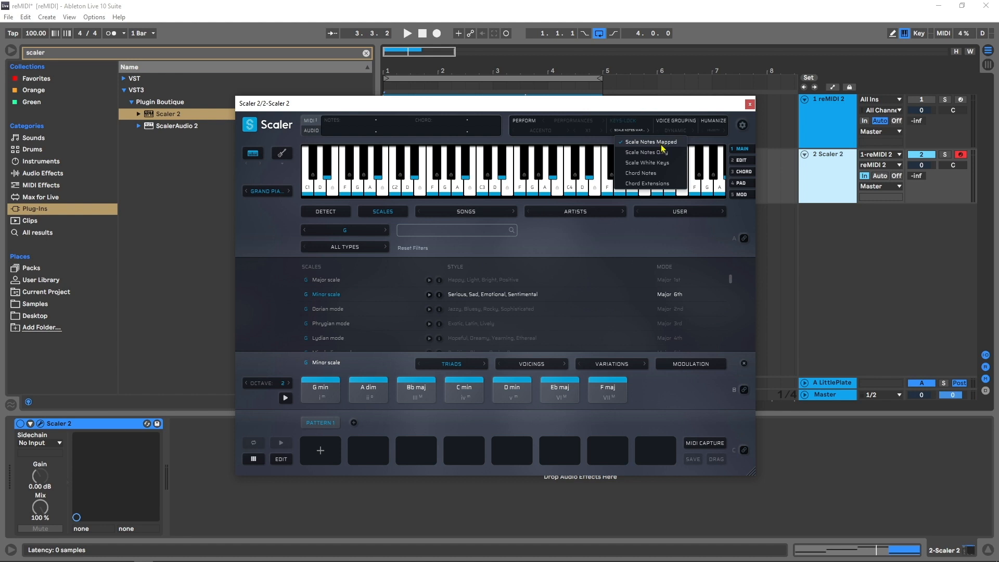
left_click(649, 152)
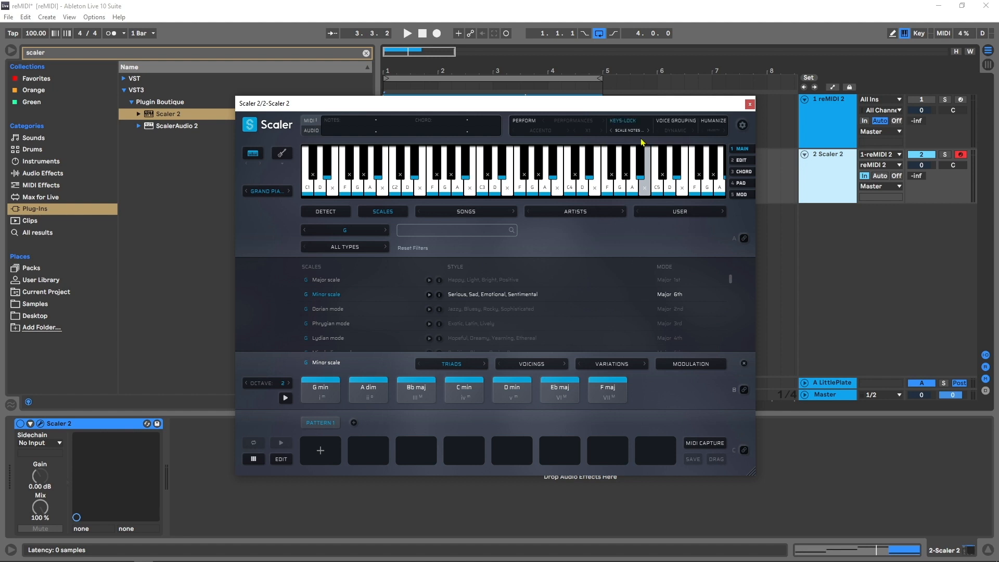
left_click(630, 131)
left_click(645, 142)
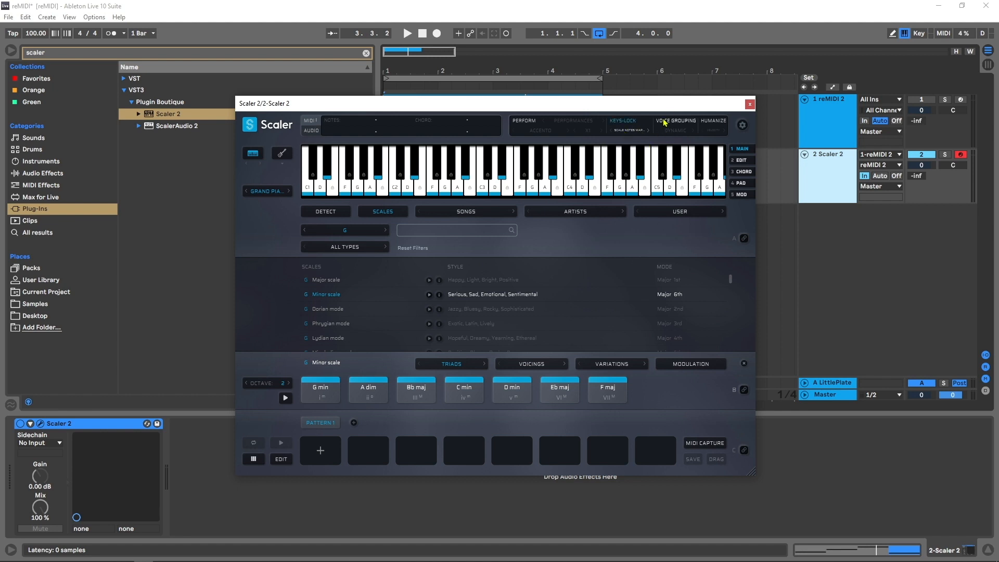
Play the clip with Keys-Lock in Scale Notes Mapped mode
key("space")
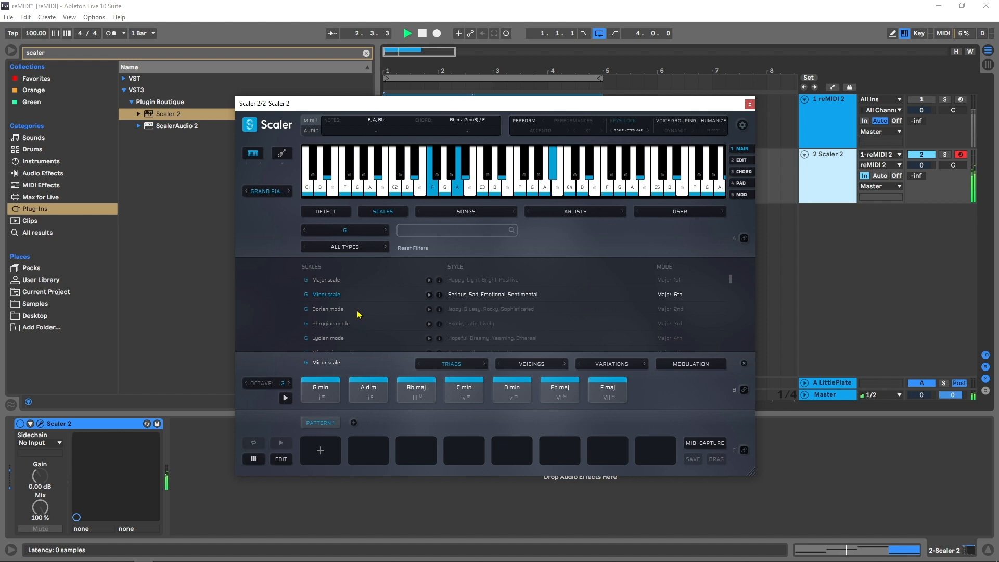
key("space")
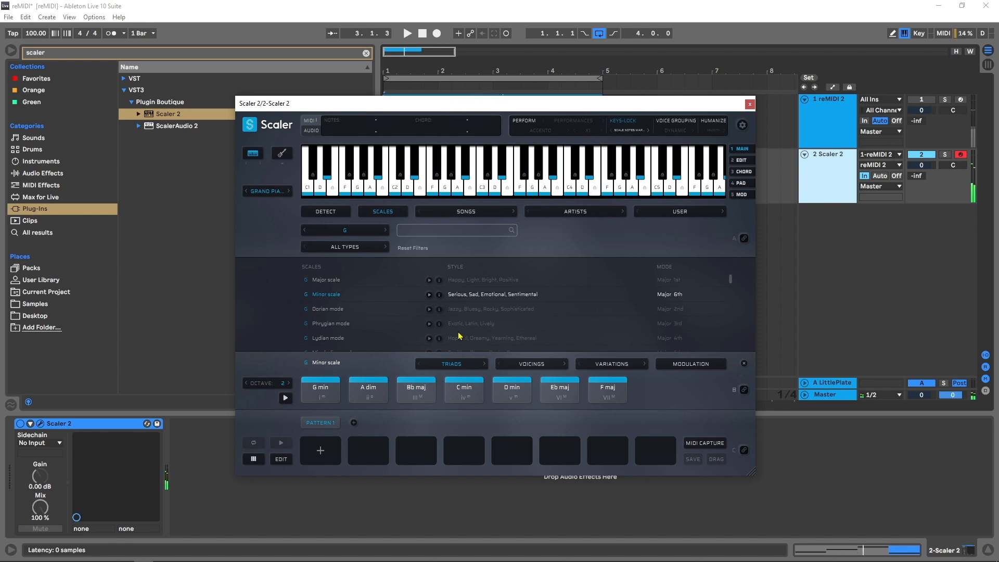
Build Scaler's Pattern 1 from the G minor scale chords in the order G min, D min, C min, G min
left_click(324, 395)
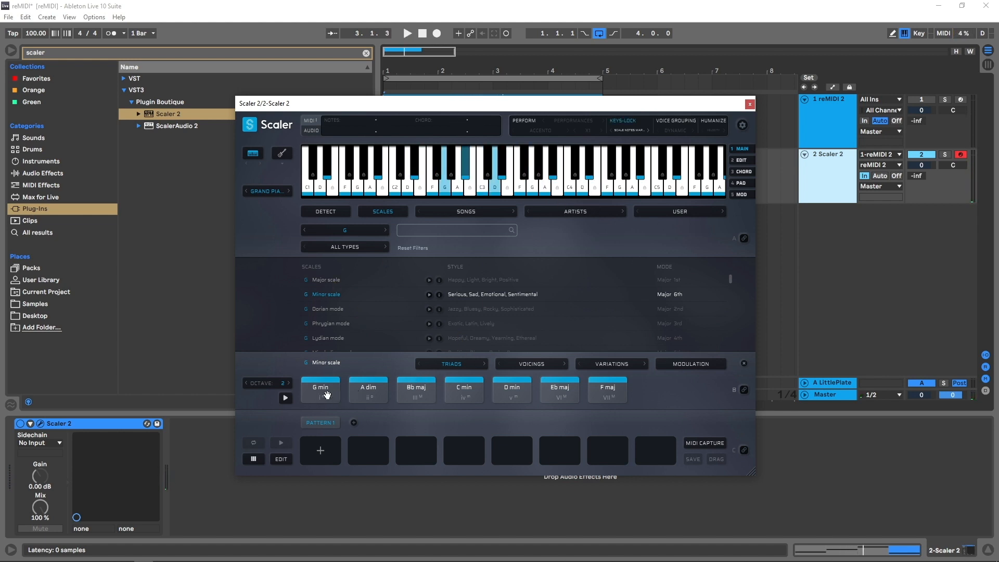
left_click_drag(320, 387, 320, 448)
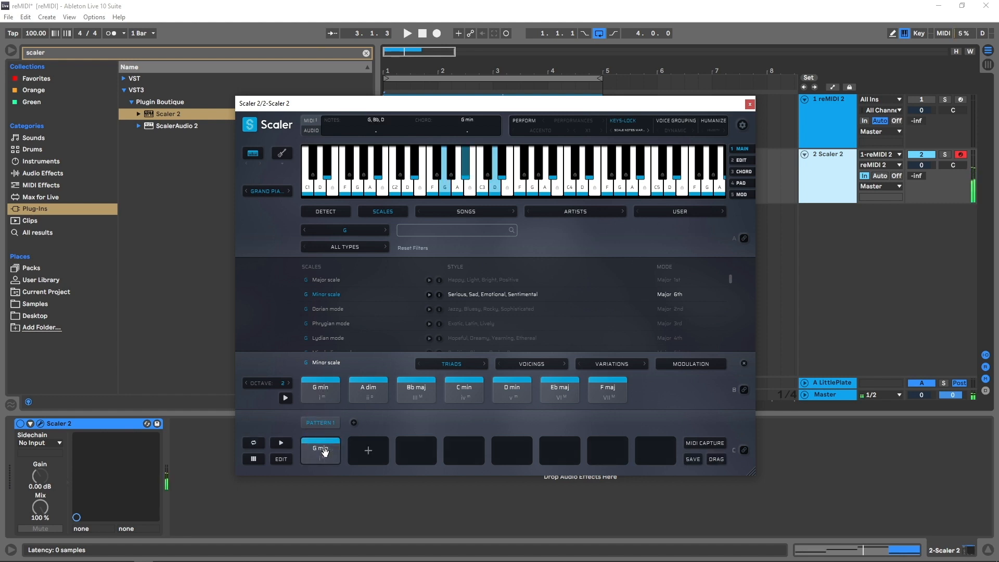
left_click(416, 389)
left_click(510, 387)
left_click_drag(510, 388, 368, 450)
left_click_drag(464, 389, 416, 450)
left_click_drag(320, 387, 463, 450)
Sync the chord pattern's playback to the host transport and play it together with the clip
left_click(281, 443)
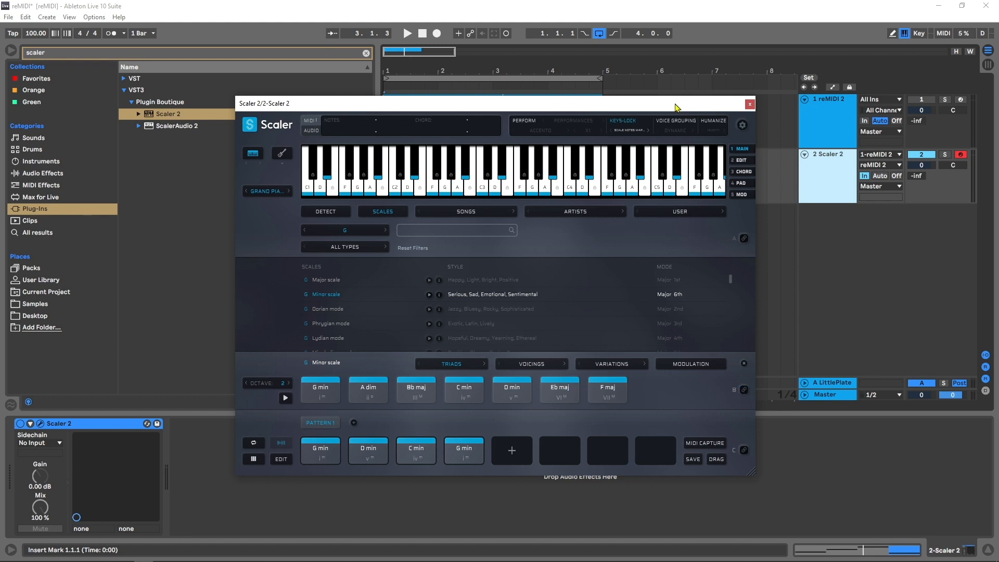
key("space")
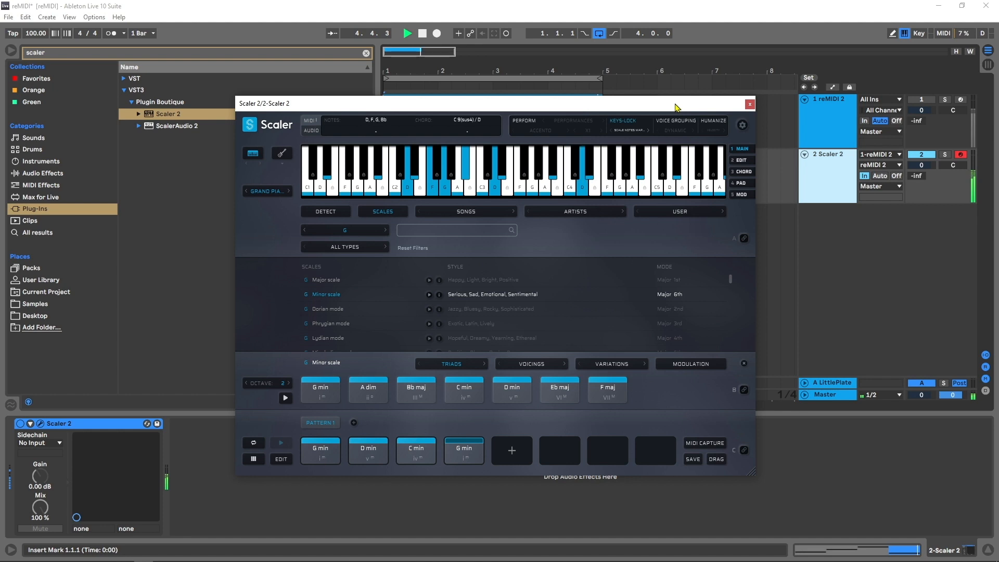
key("space")
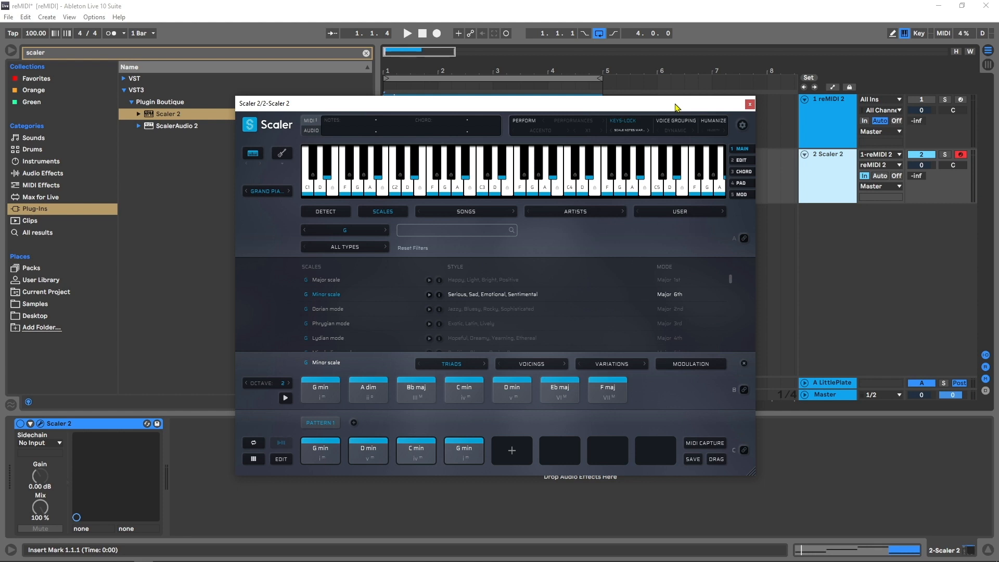
Try Scaler's Perform mode, look through its available performances, and turn Perform off again
left_click(525, 121)
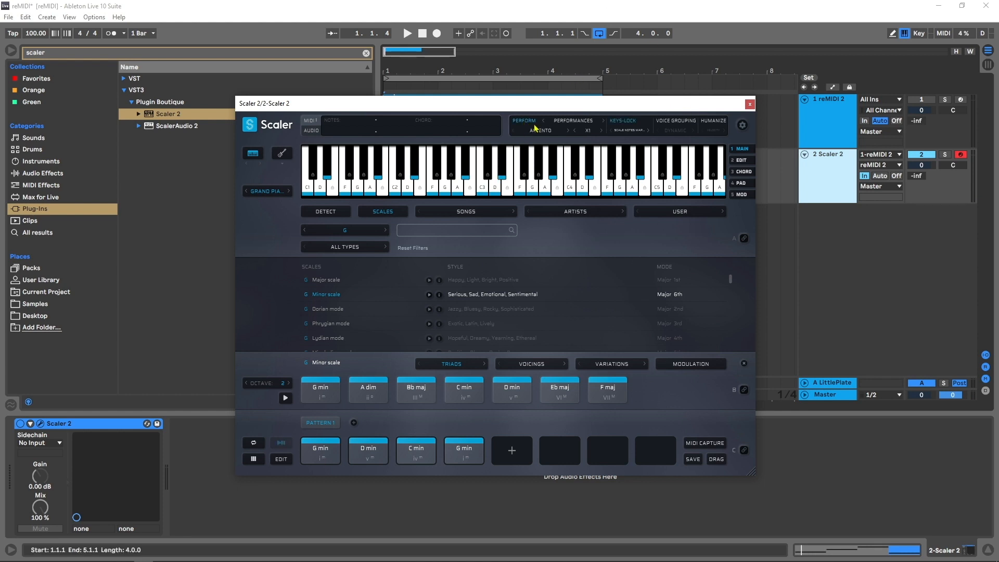
left_click(541, 131)
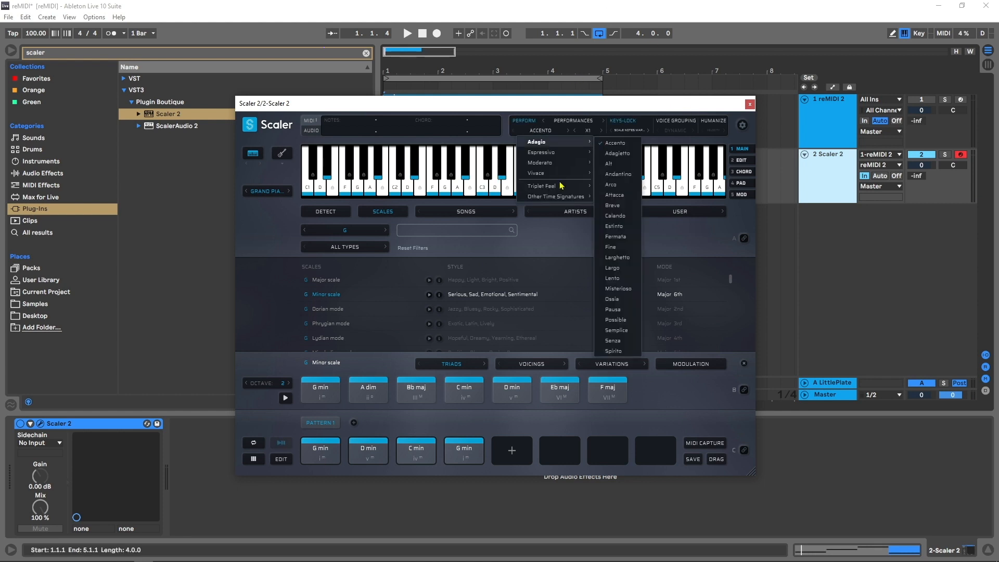
left_click(546, 107)
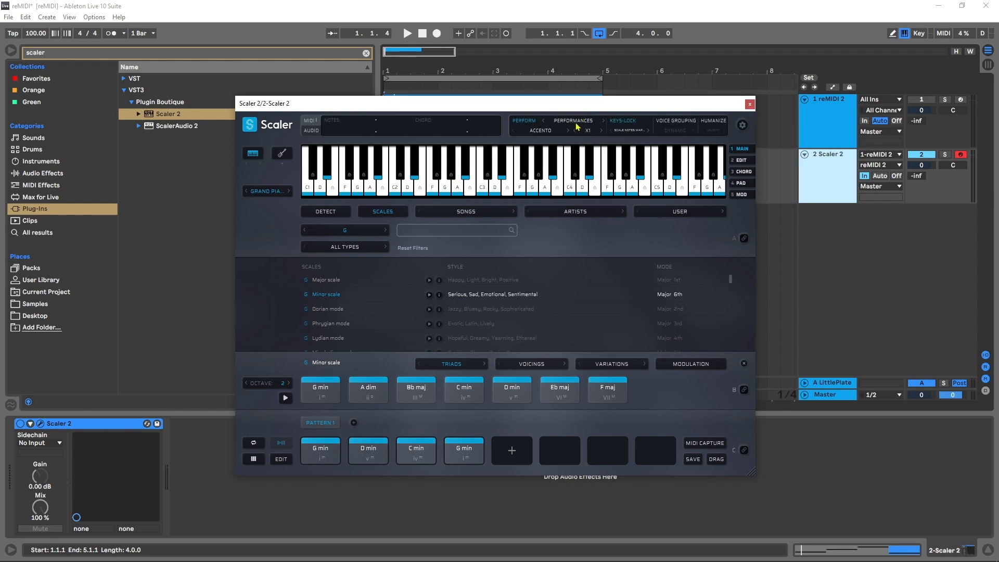
left_click(524, 120)
Open the reMIDI 2 plug-in window from its track and rearrange it and the Scaler window so both are accessible
left_click(832, 142)
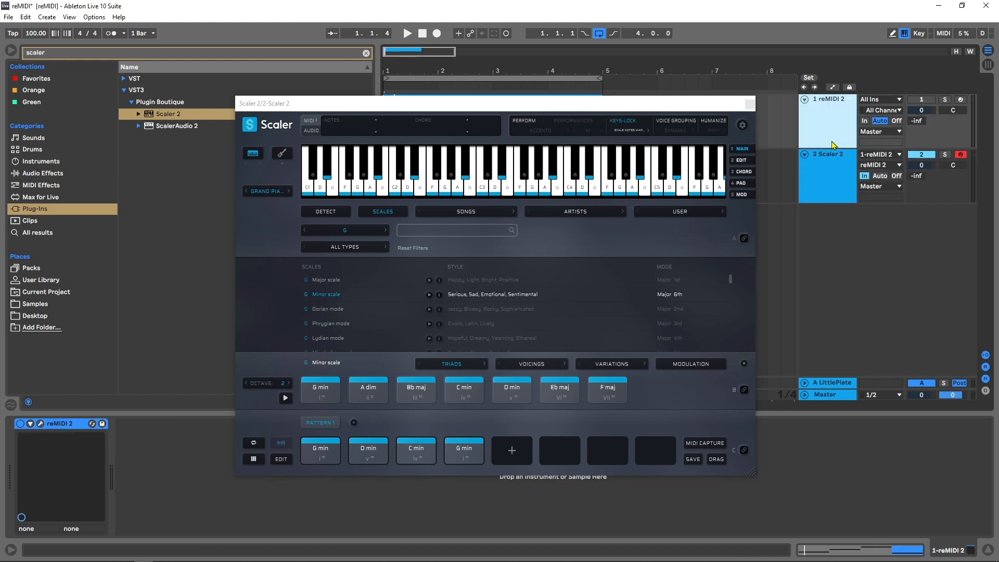
left_click(41, 423)
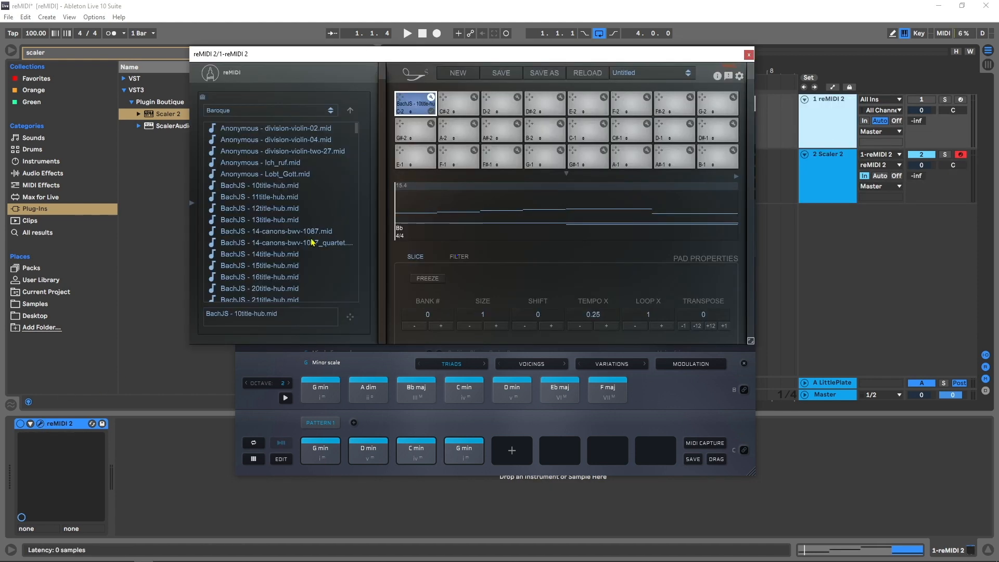
left_click_drag(424, 50, 296, 43)
left_click_drag(716, 104, 809, 97)
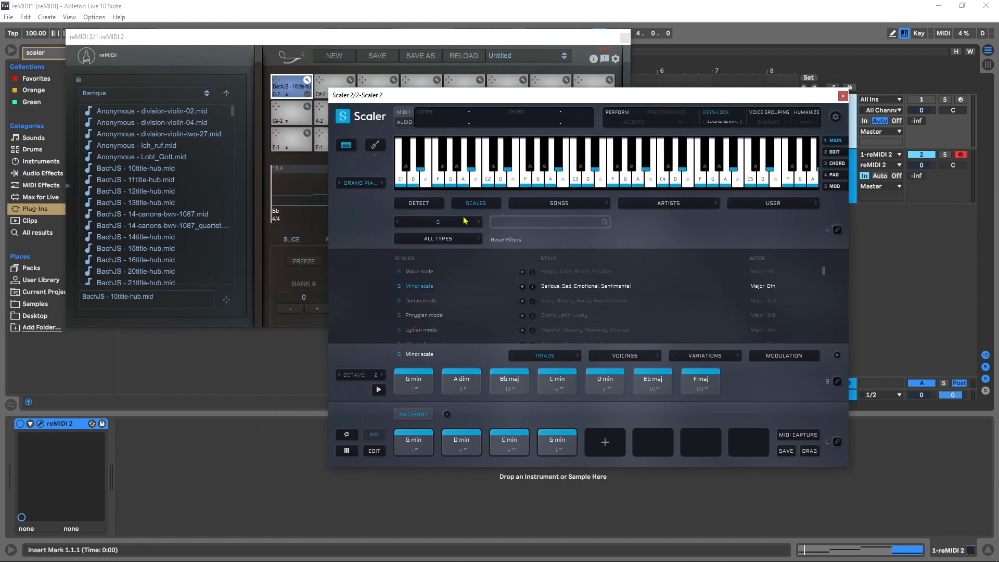
Filter Scaler's scales to A and select the Lydian mode
left_click(439, 223)
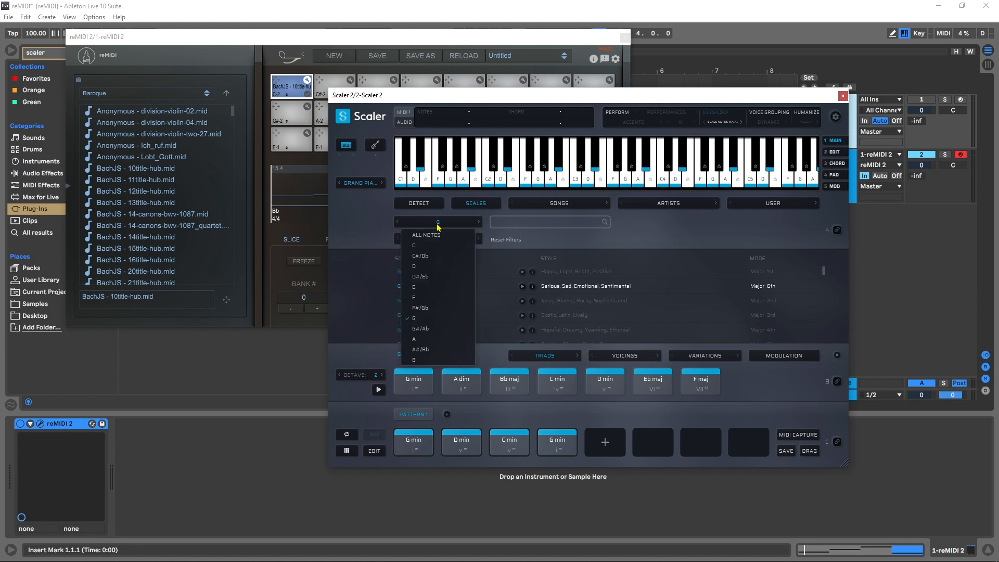
left_click(425, 339)
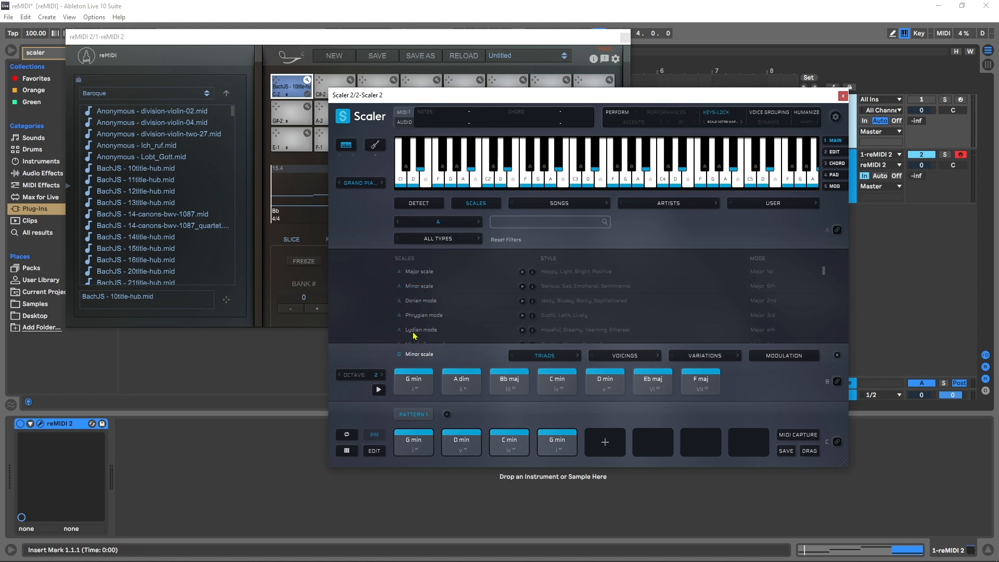
left_click(414, 331)
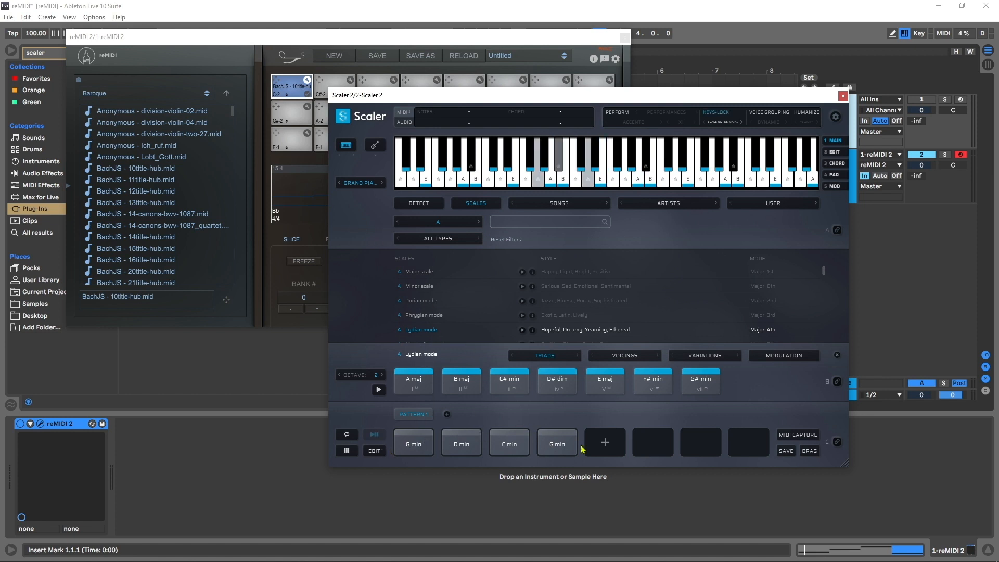
Replace the four Pattern 1 chords with A maj, E maj, D# dim and A maj
left_click(406, 381)
left_click_drag(407, 381, 414, 442)
left_click(602, 388)
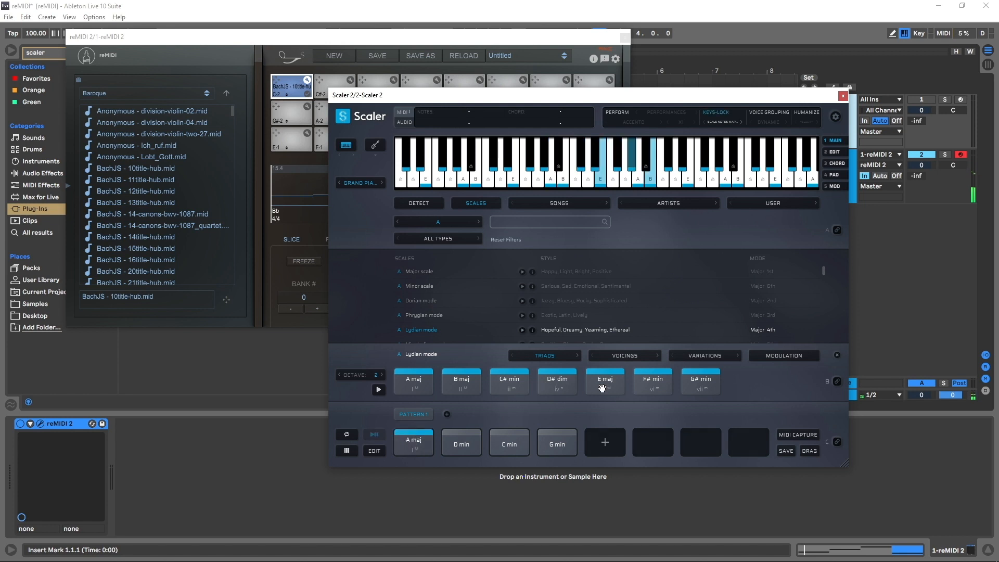
left_click_drag(602, 388, 462, 443)
left_click_drag(557, 381, 511, 442)
left_click_drag(410, 386, 570, 444)
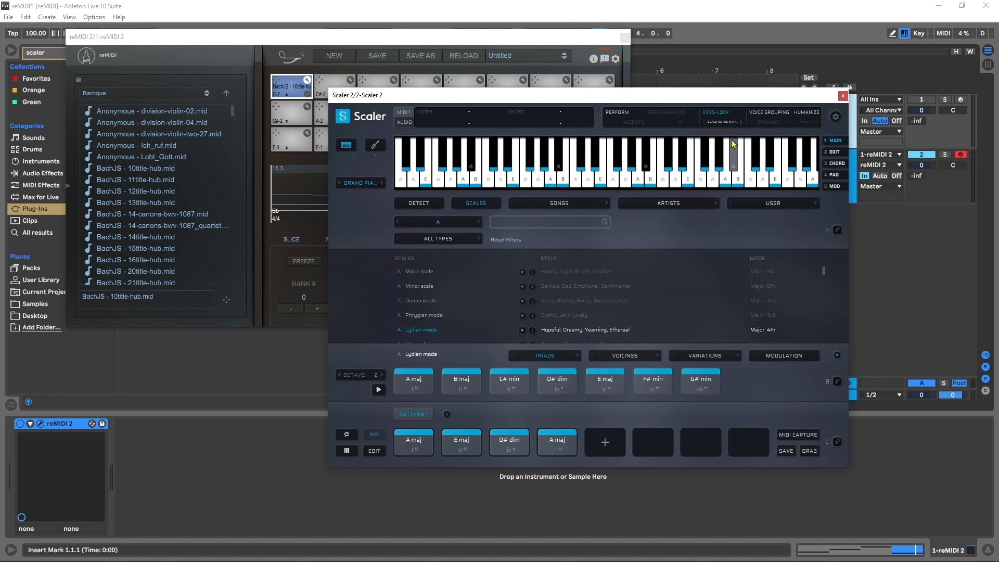
Enable Voice Grouping with the Dynamic option and Humanize with the Both option in Scaler
left_click(775, 115)
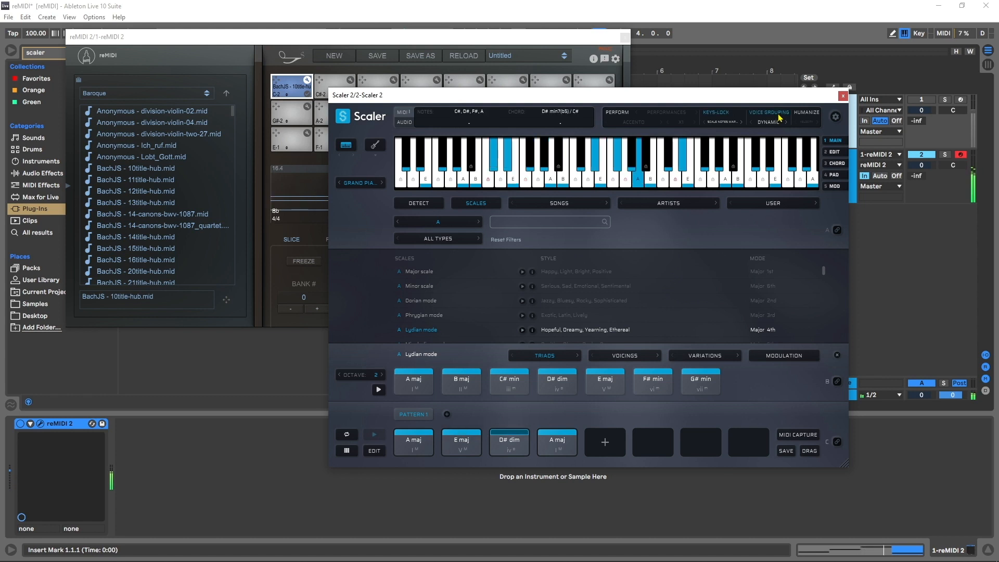
left_click(811, 116)
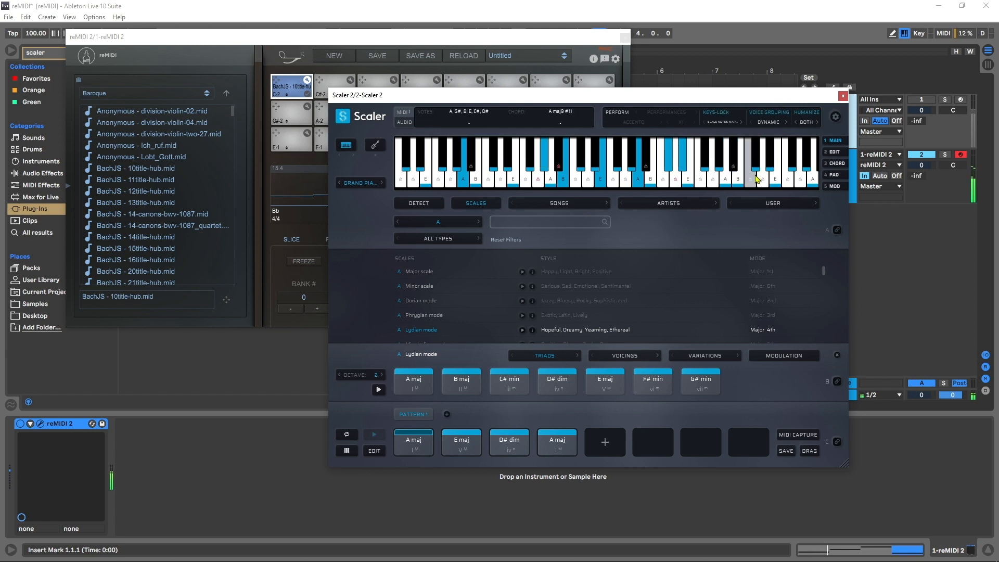
left_click(770, 123)
left_click(771, 119)
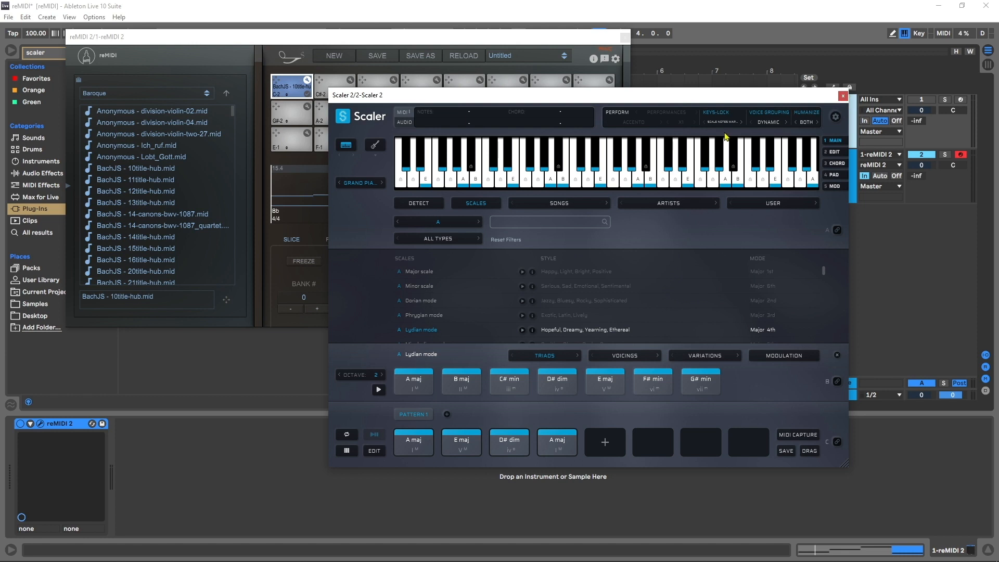
Close both plug-in windows, find Kontakt among the plug-ins, and add it on a new third track
left_click(842, 96)
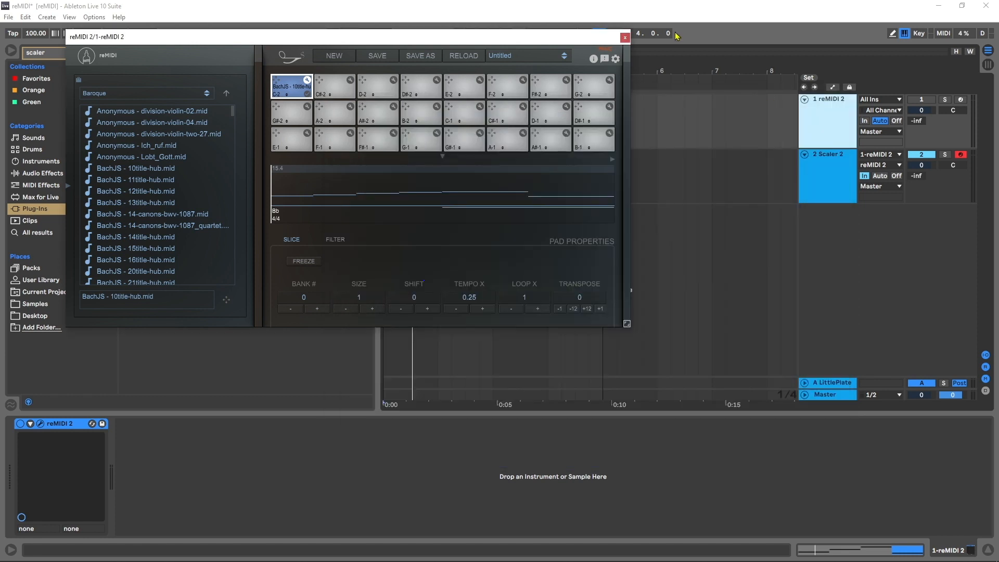
left_click(626, 39)
key("ctrl+f")
type("kontak")
left_click(126, 79)
left_click(133, 90)
left_click_drag(171, 102, 905, 252)
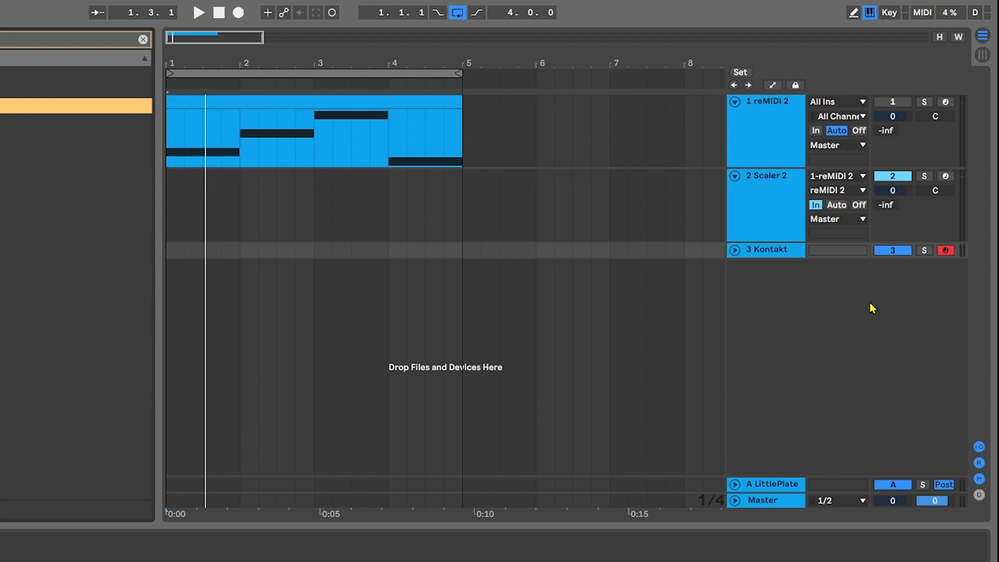
Route the Kontakt track's MIDI input from the 2-Scaler 2 track's Scaler 2 output and set its monitoring to In
left_click(736, 249)
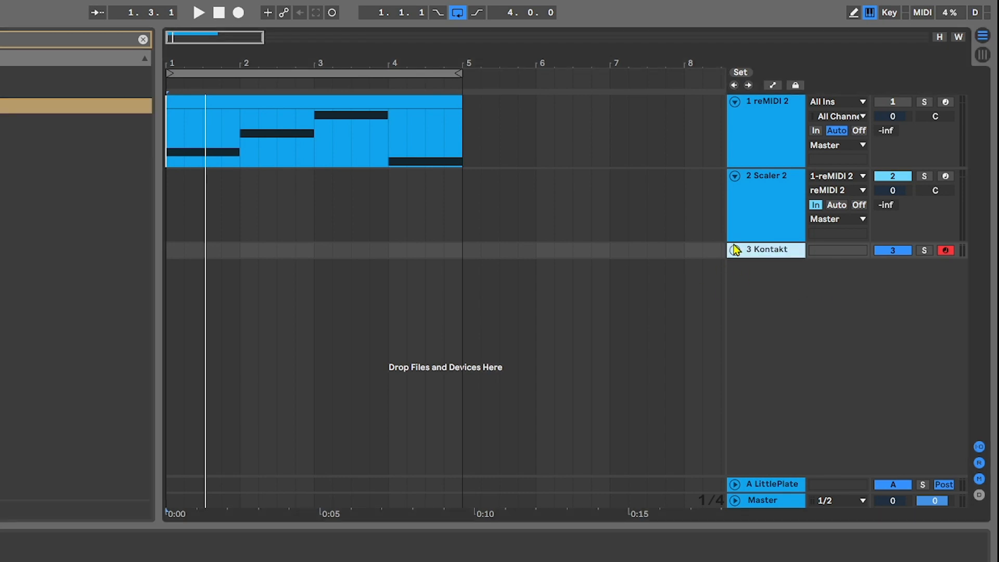
left_click(734, 250)
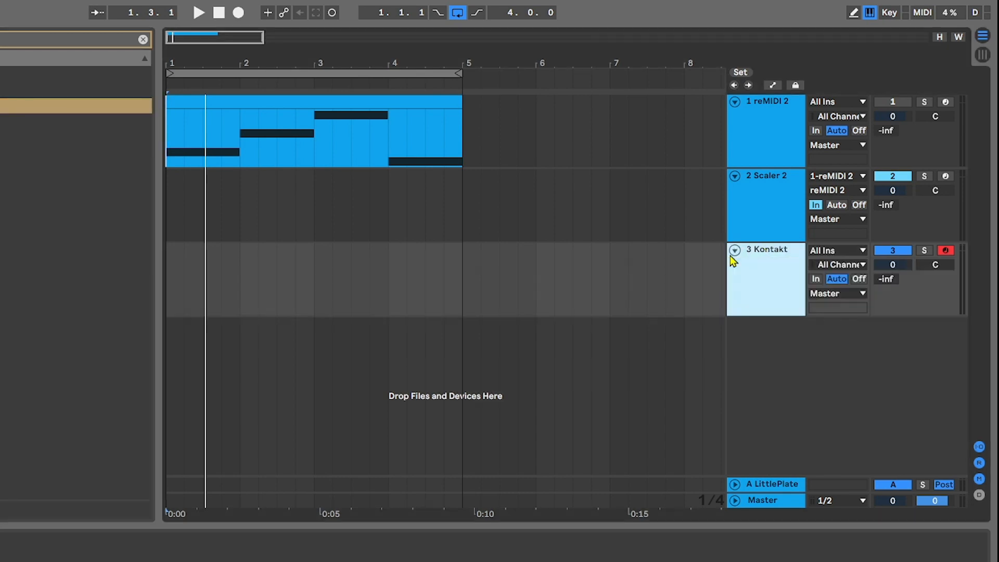
left_click(842, 250)
left_click(847, 313)
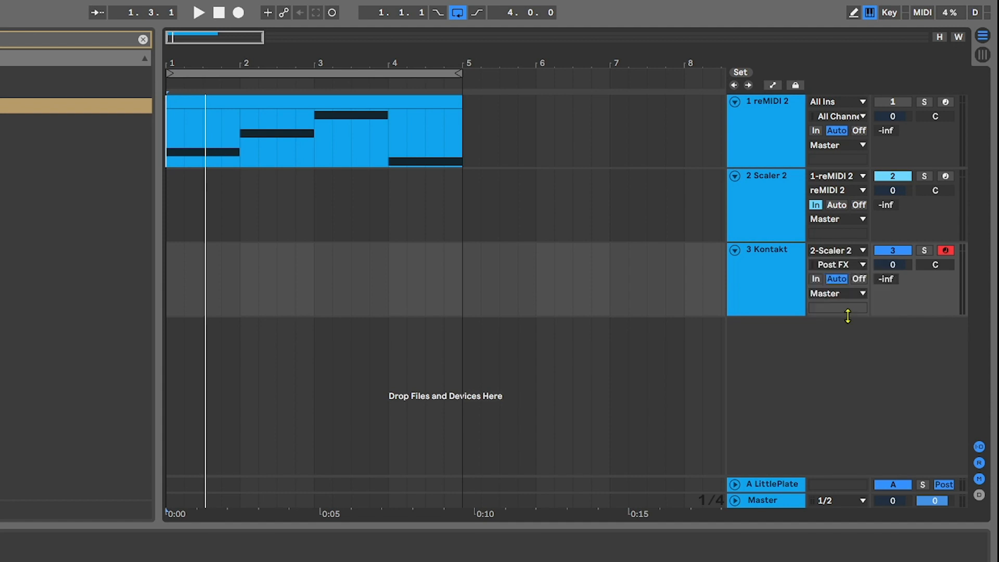
left_click(833, 265)
left_click(846, 304)
left_click(815, 280)
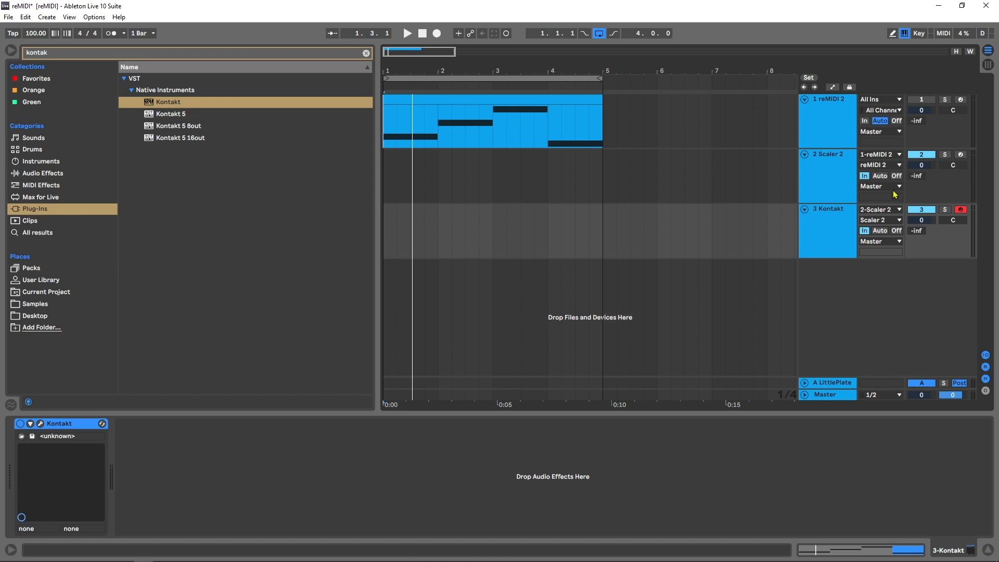
Open Kontakt on track 3 and load the ASCEND Modern Grand instrument
left_click(830, 237)
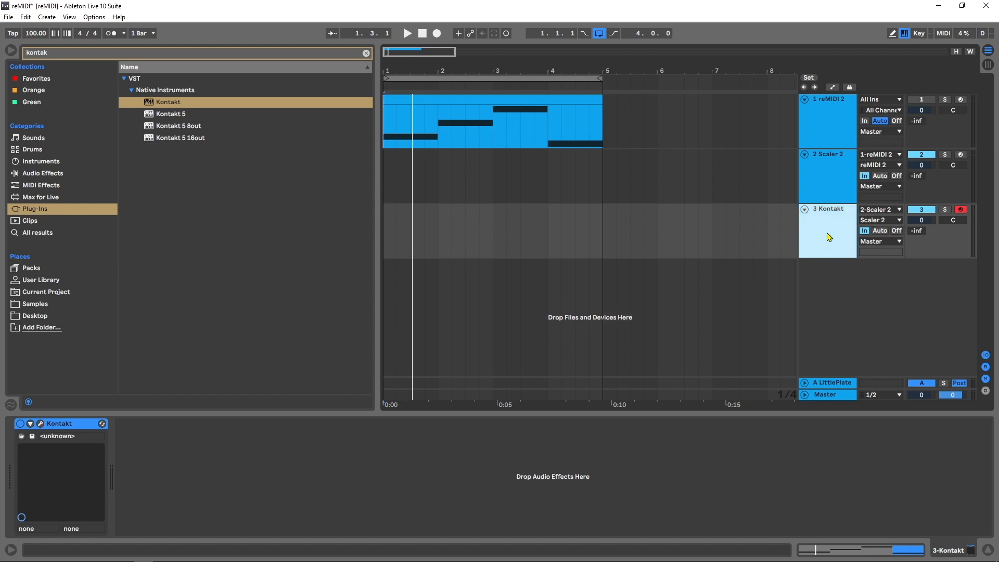
left_click(41, 423)
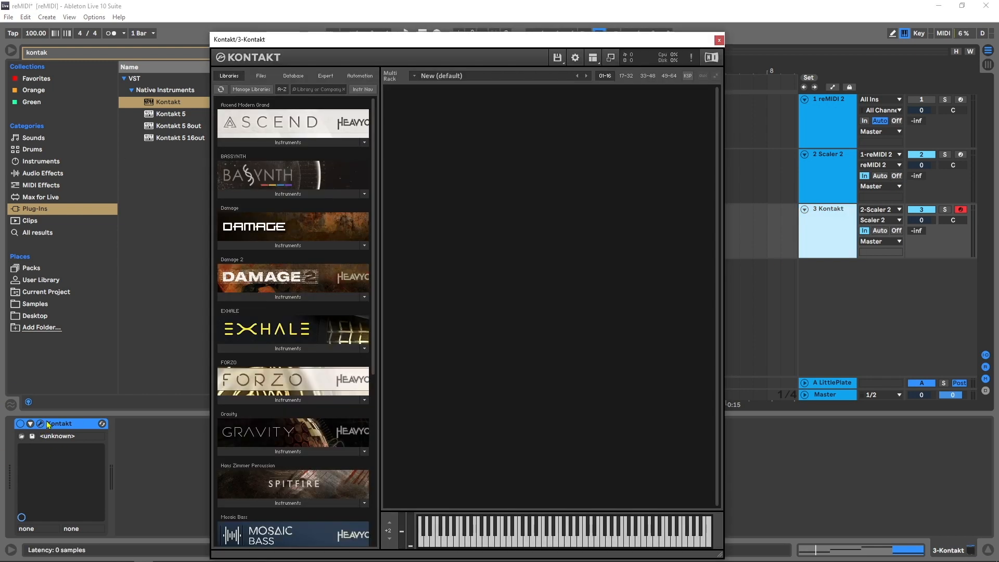
left_click(288, 142)
left_click_drag(276, 155, 500, 116)
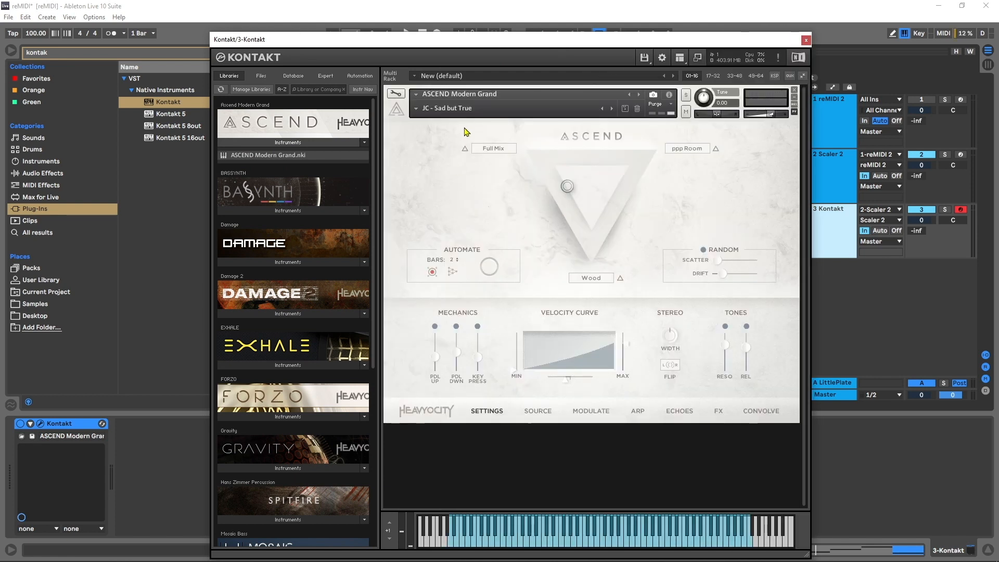
Mute the Scaler 2 track and raise the Kontakt track's volume to 5.6 dB during playback
left_click(836, 172)
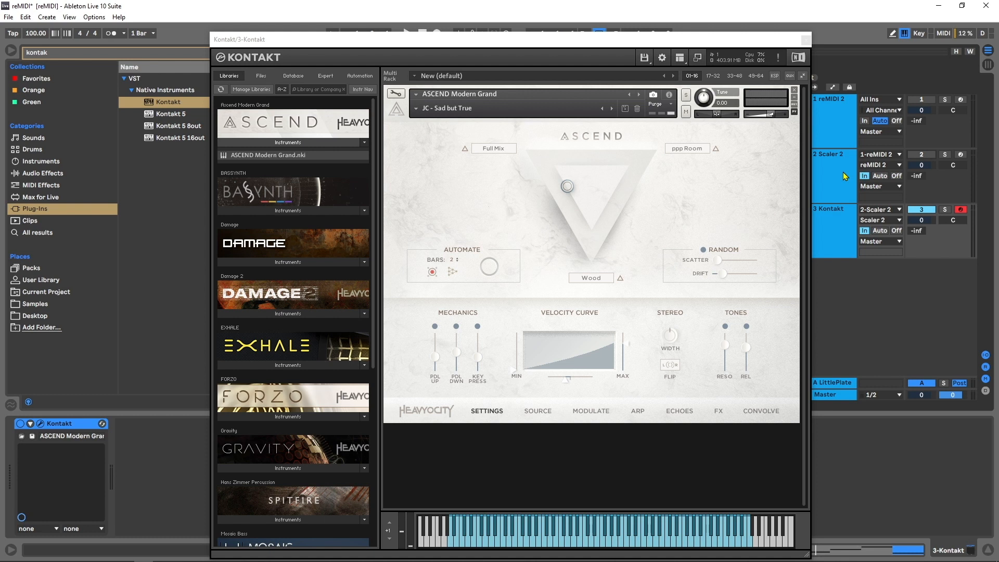
key("space")
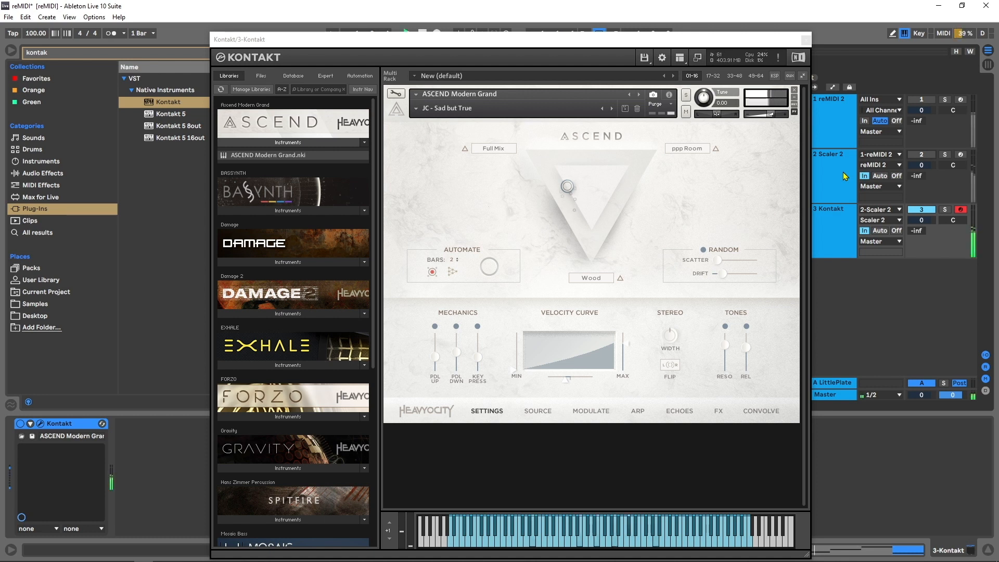
left_click_drag(922, 220, 922, 195)
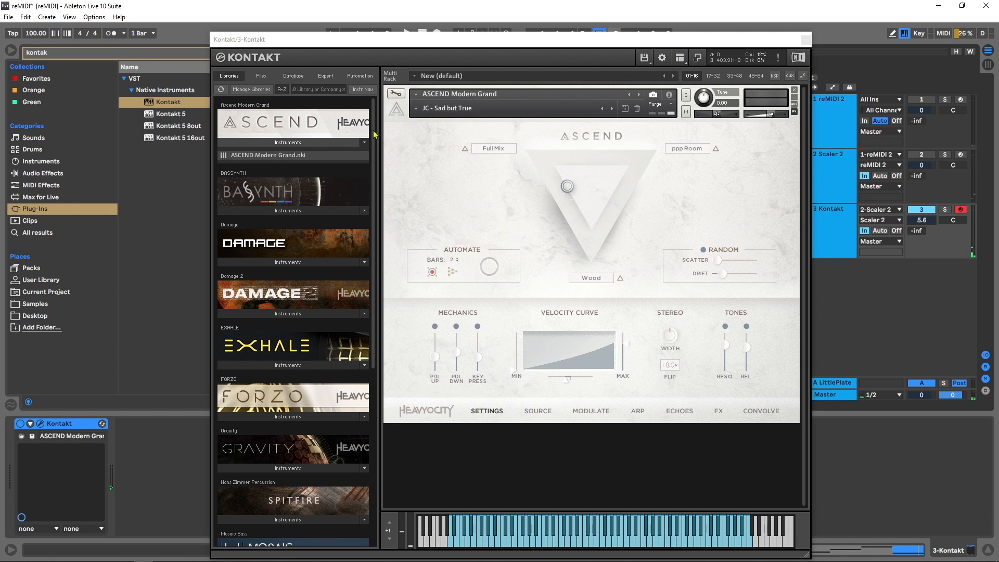
Load IV Low Ensemble from the Vento - Modern Woodwinds library into Kontakt alongside ASCEND Modern Grand
scroll(271, 218, "down", 5)
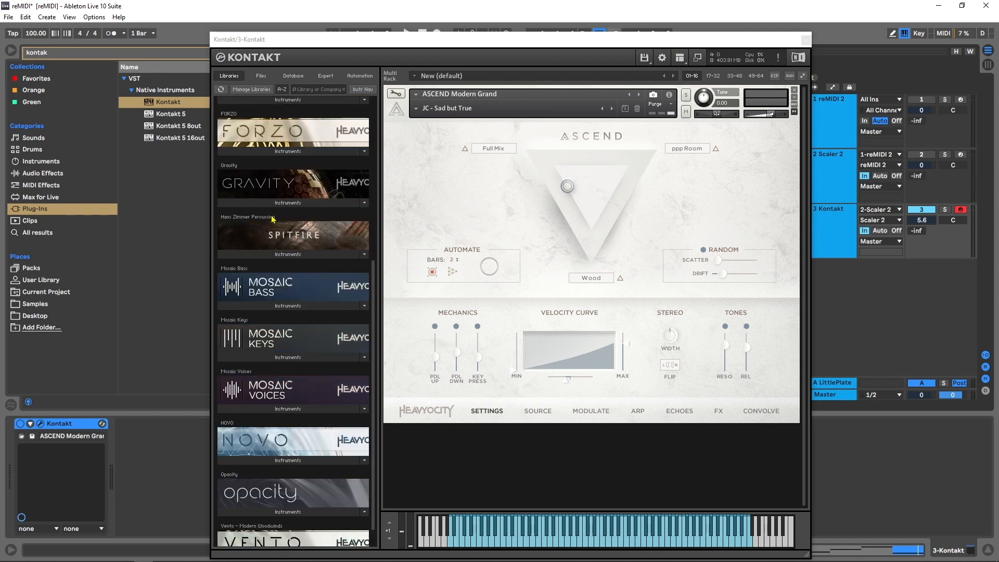
scroll(272, 219, "down", 1)
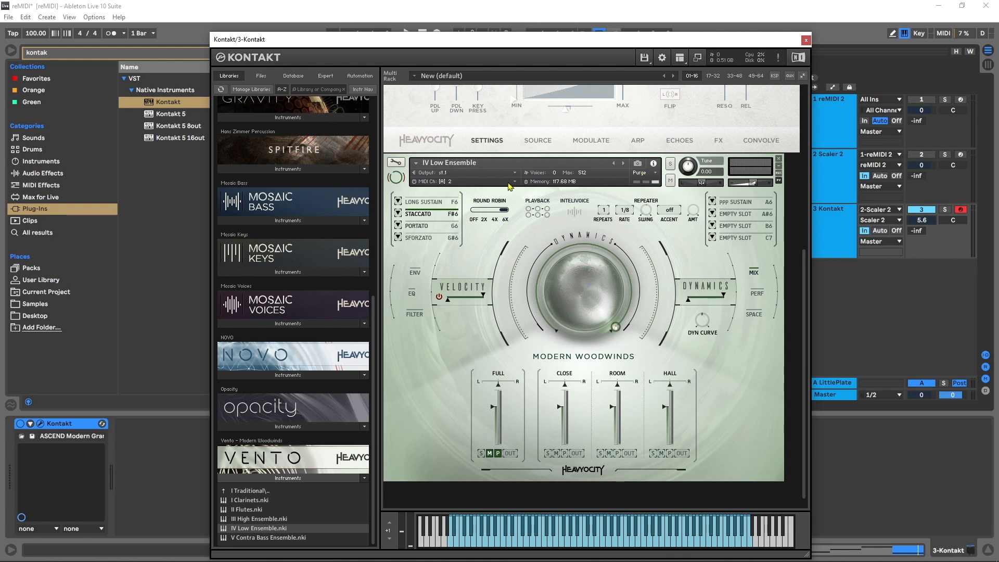
Set the IV Low Ensemble's MIDI channel to 1 on Port A so it shares the piano's input
left_click(472, 182)
mouse_move(489, 200)
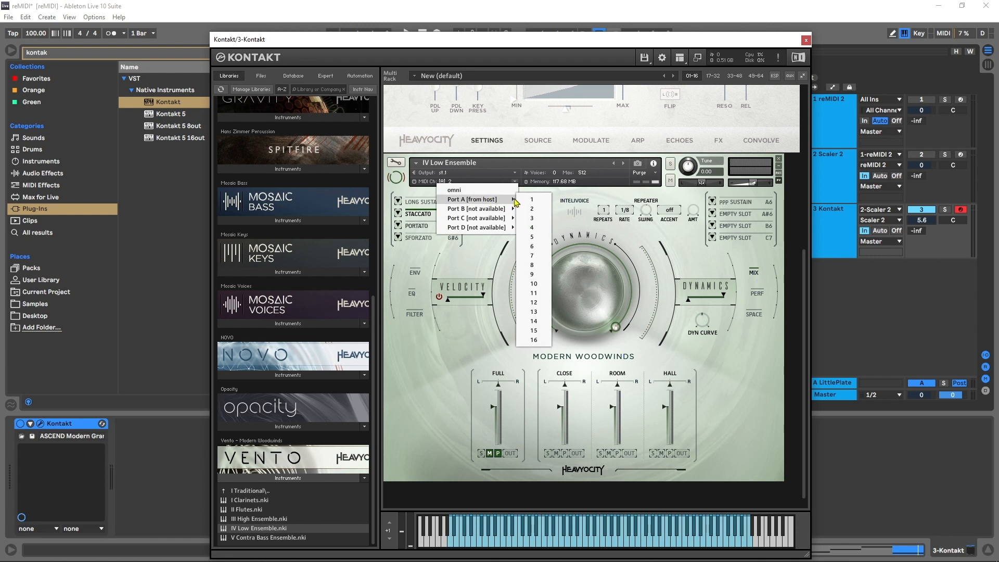
left_click(532, 200)
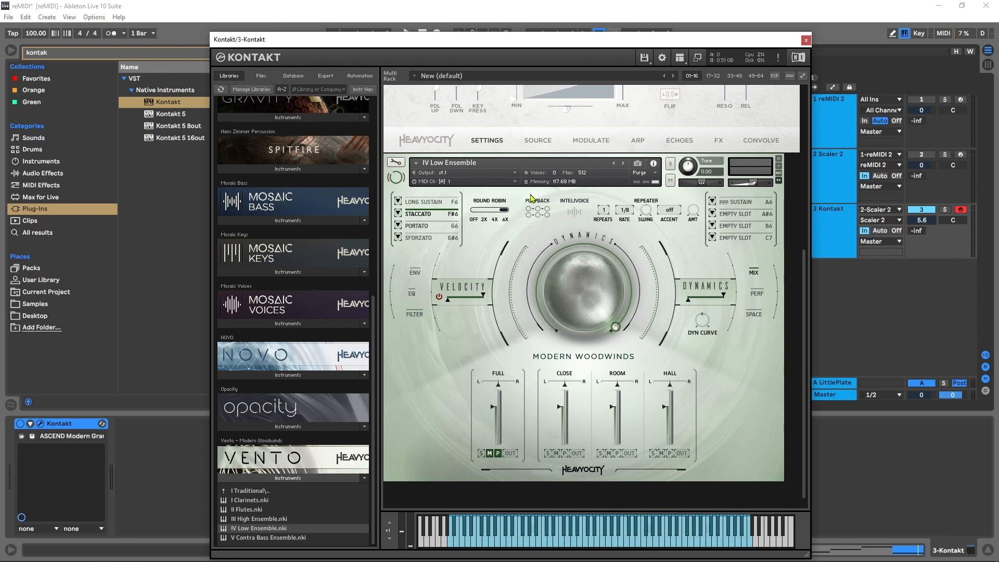
left_click(638, 165)
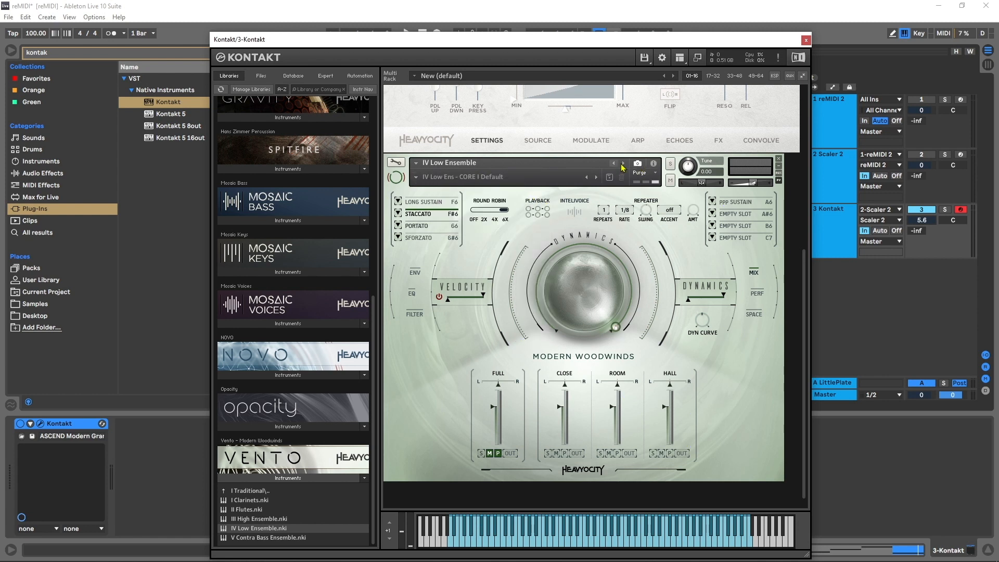
left_click(661, 165)
left_click(653, 164)
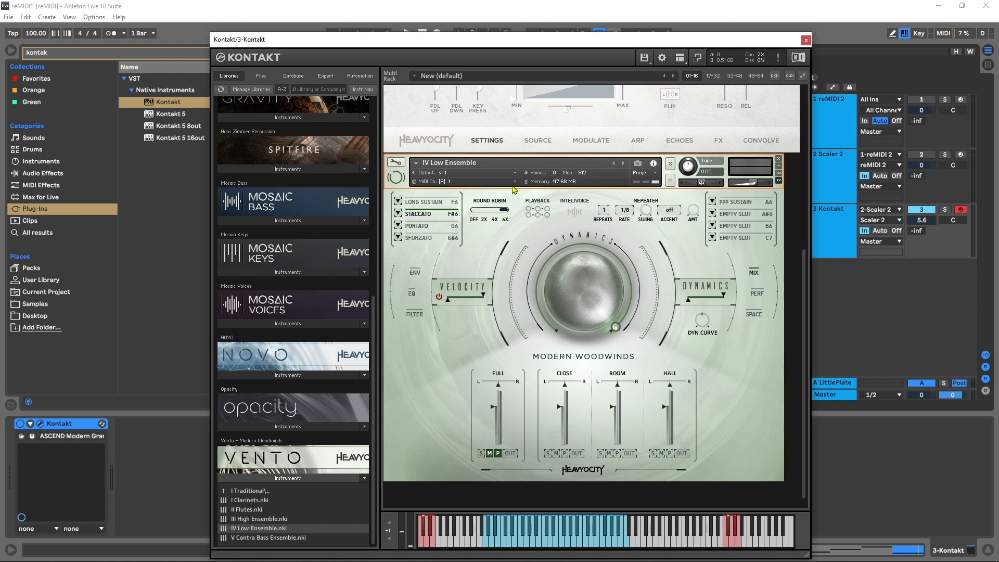
Play the loop, switch the IV Low Ensemble to the Sforzato articulation and balance its instrument volume
key("space")
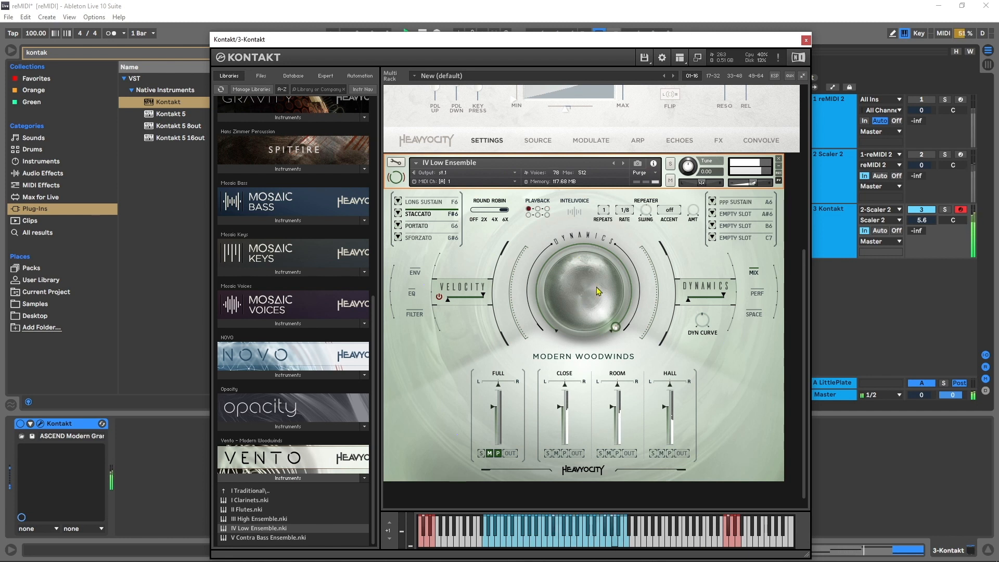
left_click_drag(752, 184, 745, 183)
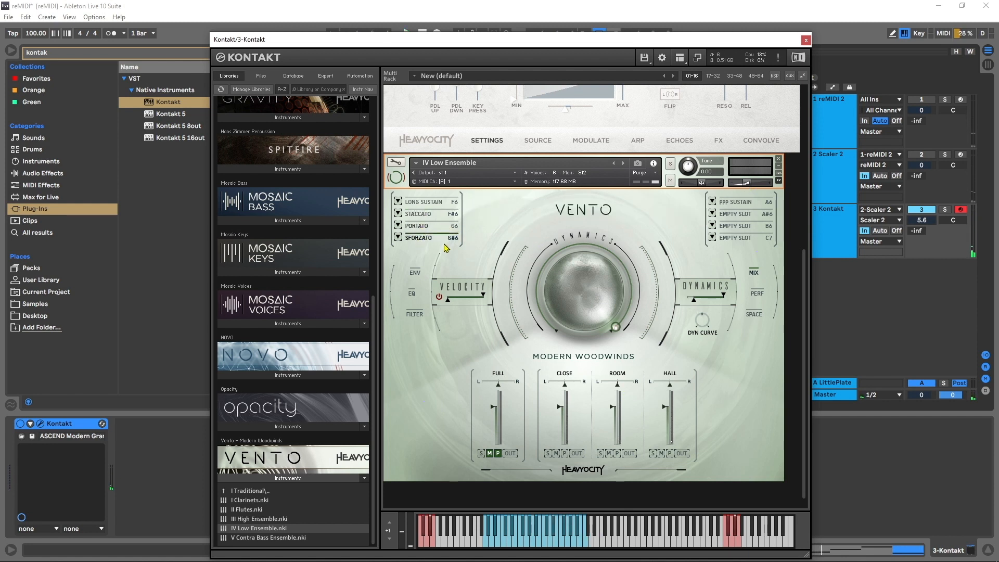
left_click_drag(745, 183, 753, 184)
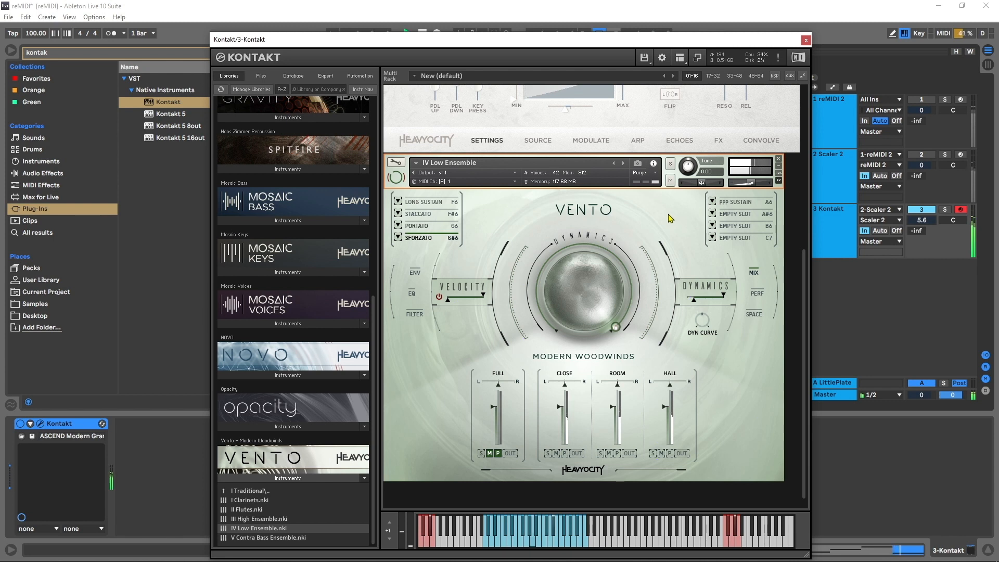
left_click_drag(704, 184, 707, 184)
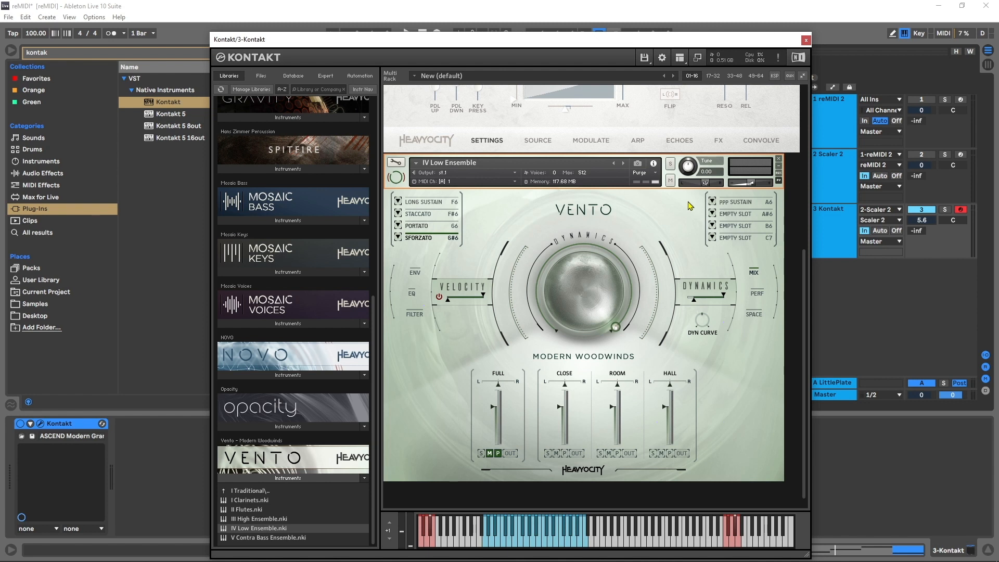
Close Kontakt, open the reMIDI 2 and Scaler 2 plugin windows, and arrange them so reMIDI 2 is in front
left_click(805, 39)
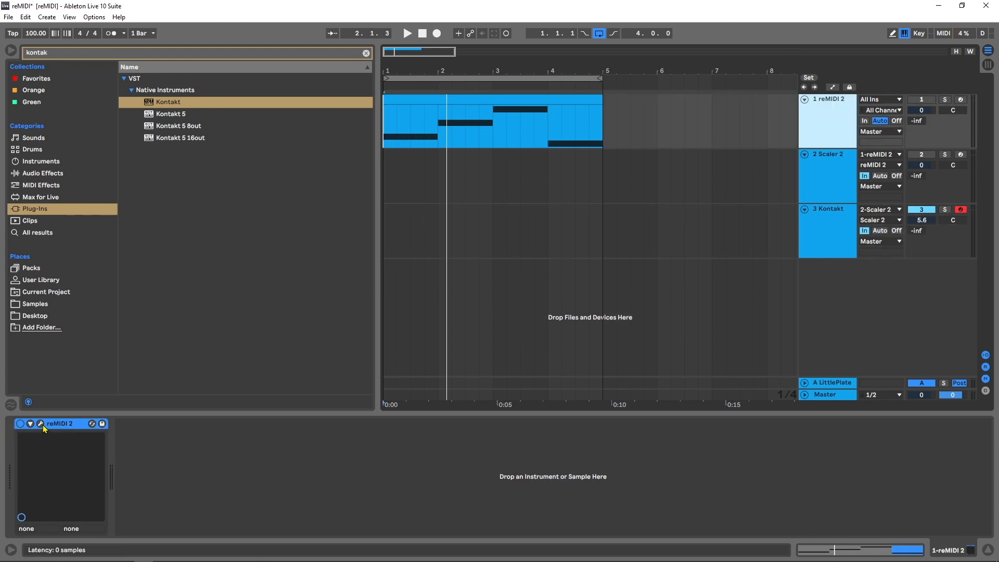
left_click(41, 423)
key("Down")
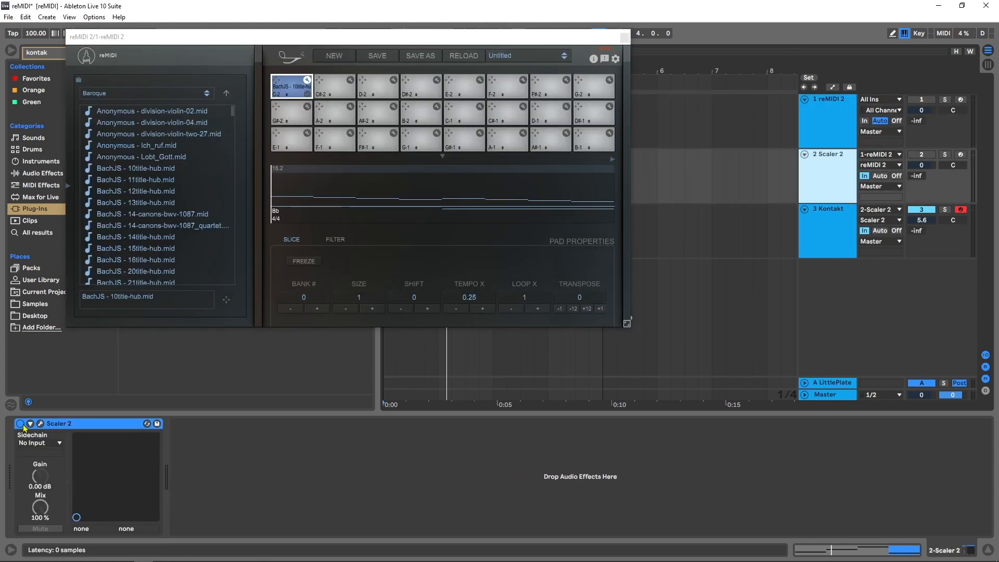
left_click(42, 426)
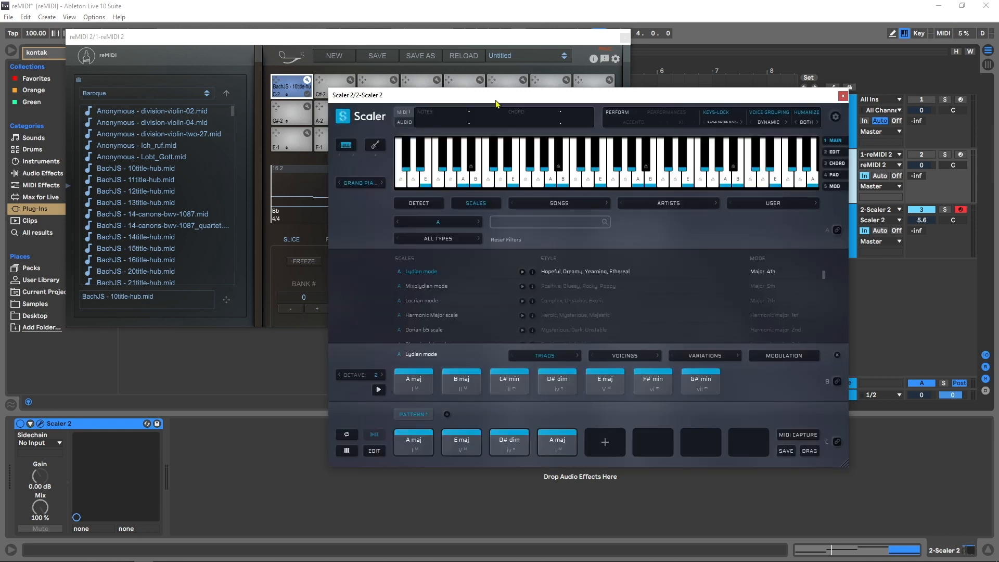
left_click_drag(499, 102, 620, 104)
left_click(506, 43)
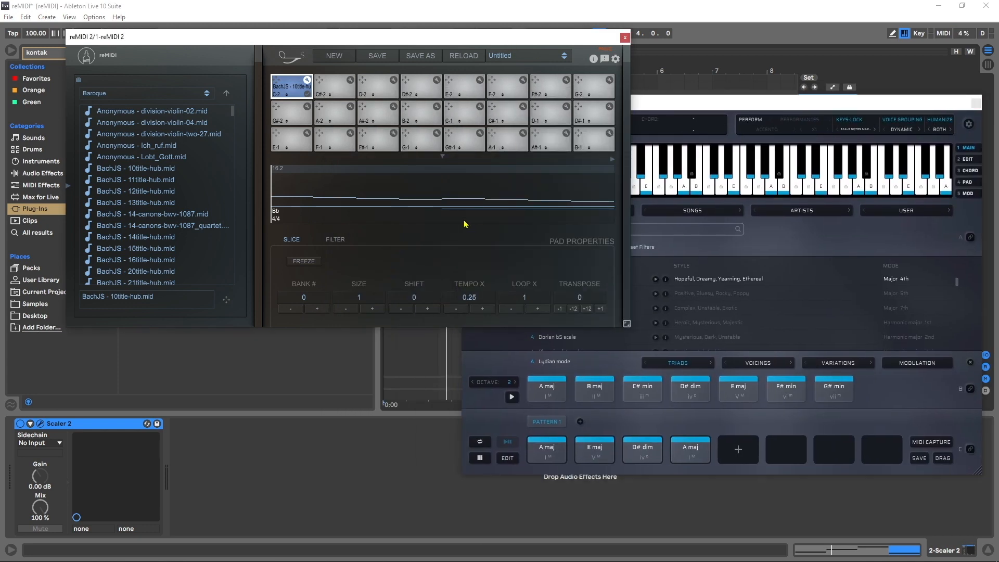
Set the C-2 pad's slice size to 2 and Tempo X to 0.5 in reMIDI 2, auditioning the loop
left_click(376, 310)
key("space")
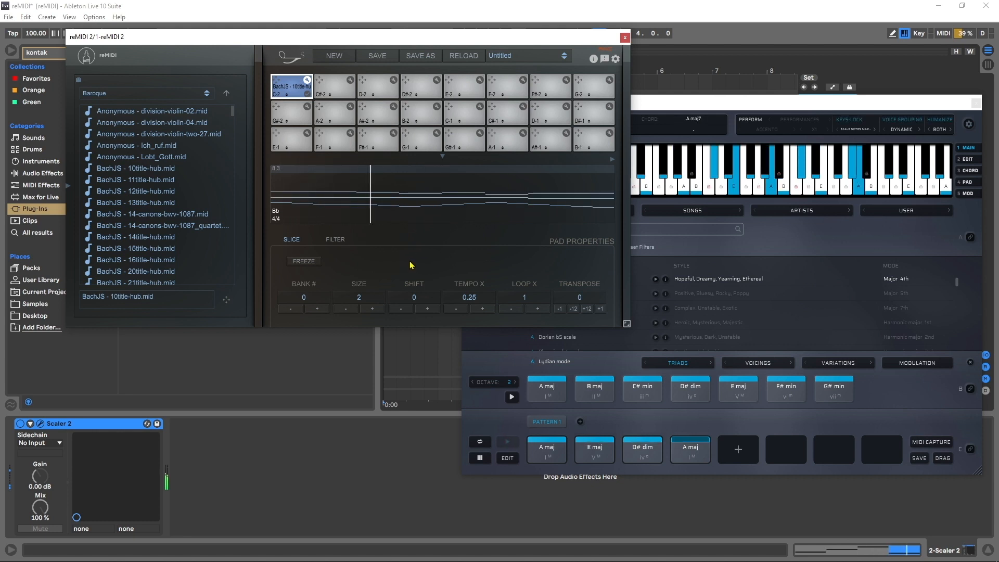
key("space")
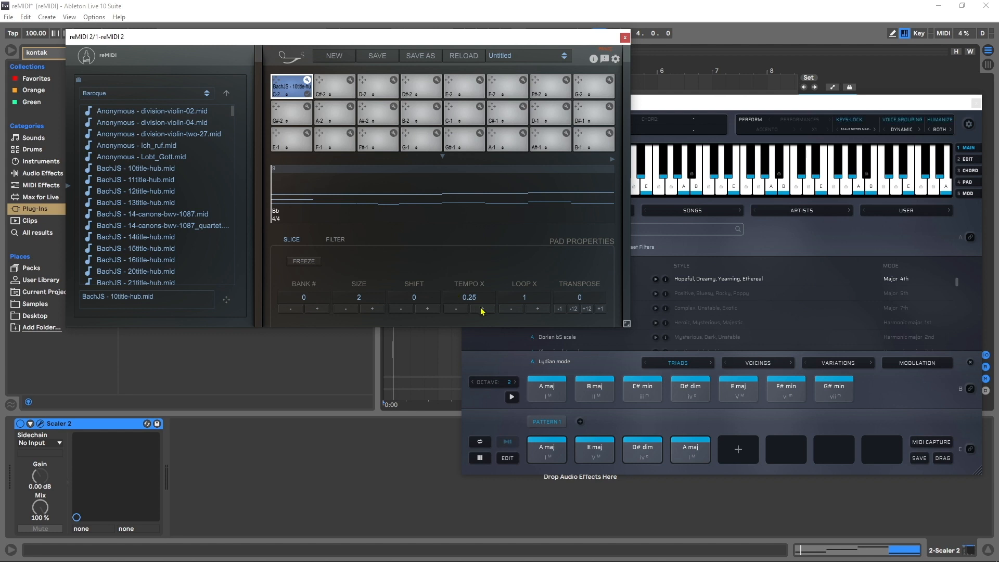
key("space")
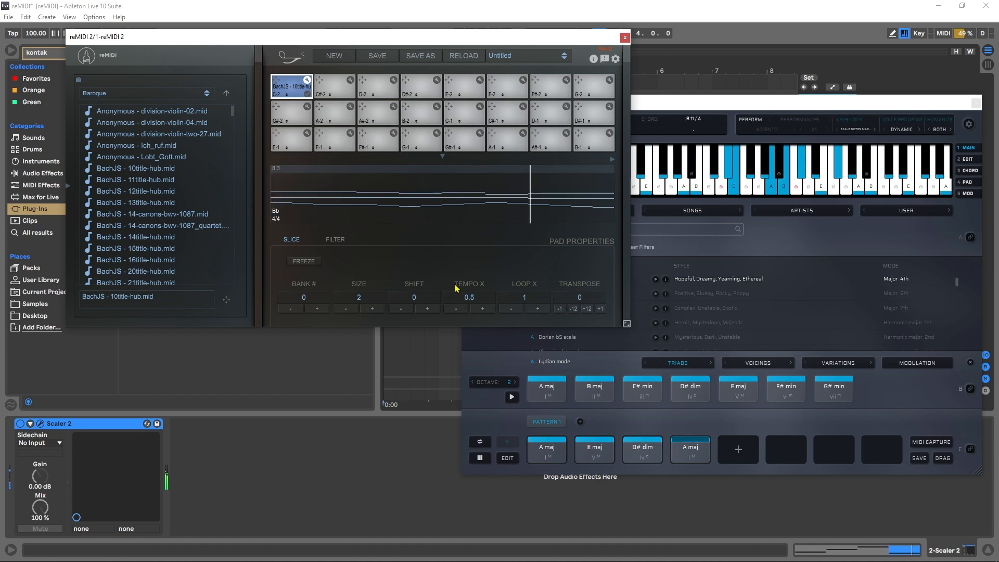
key("space")
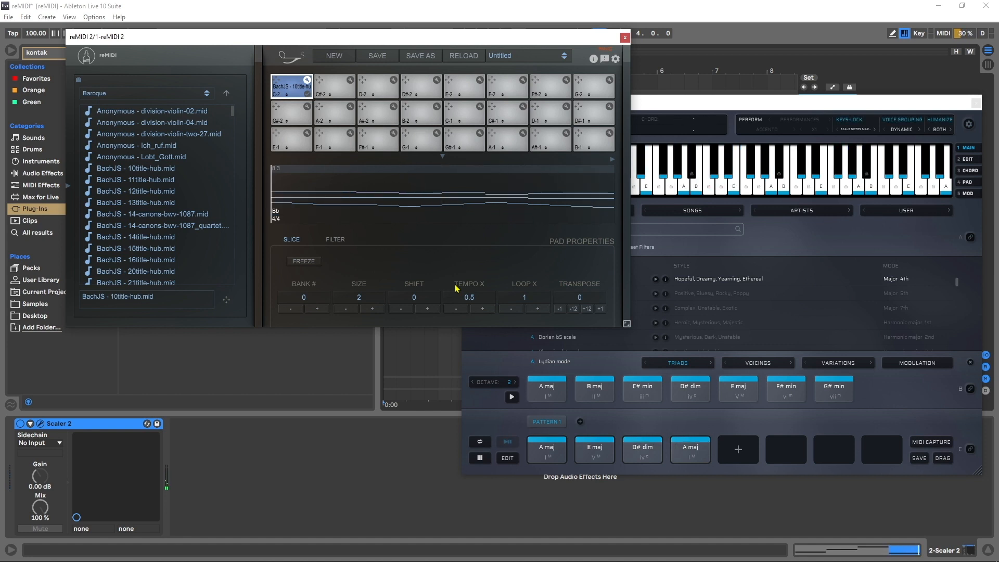
Load BachJS - O_Haupt_voll_Blut.mid onto the C-2 pad and set its slice size to 4 during playback
scroll(189, 206, "down", 10)
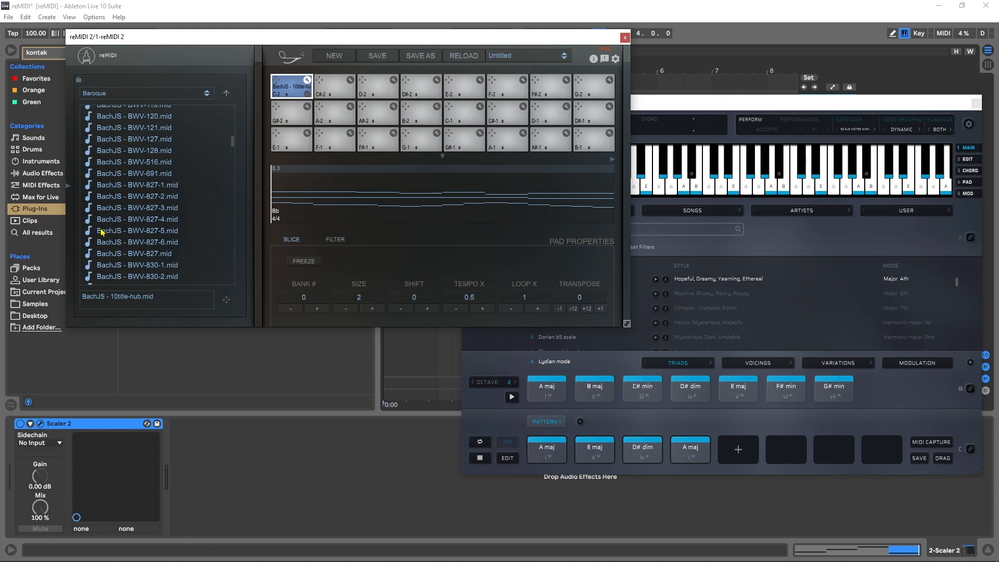
scroll(148, 207, "down", 5)
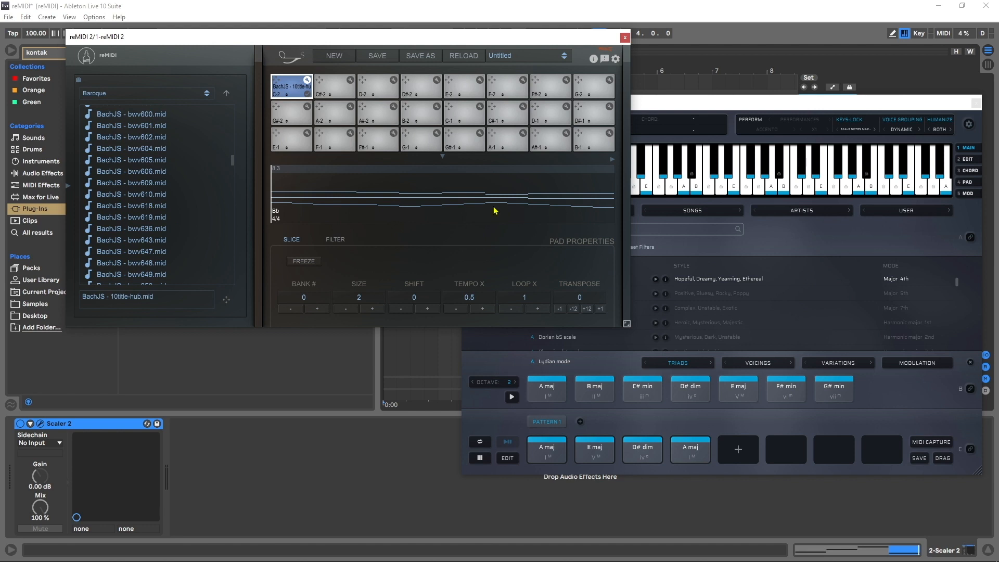
scroll(120, 189, "down", 10)
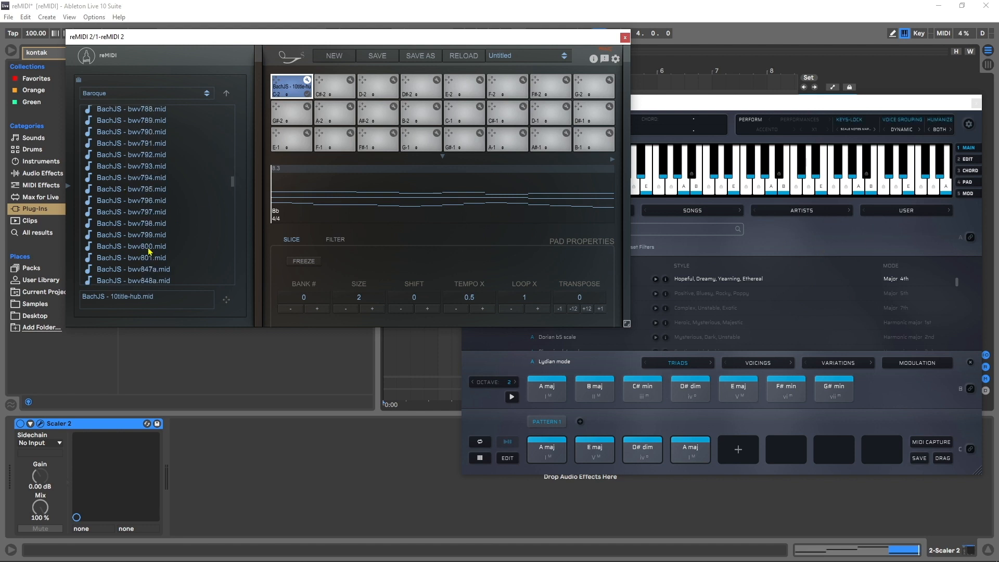
scroll(150, 254, "down", 4)
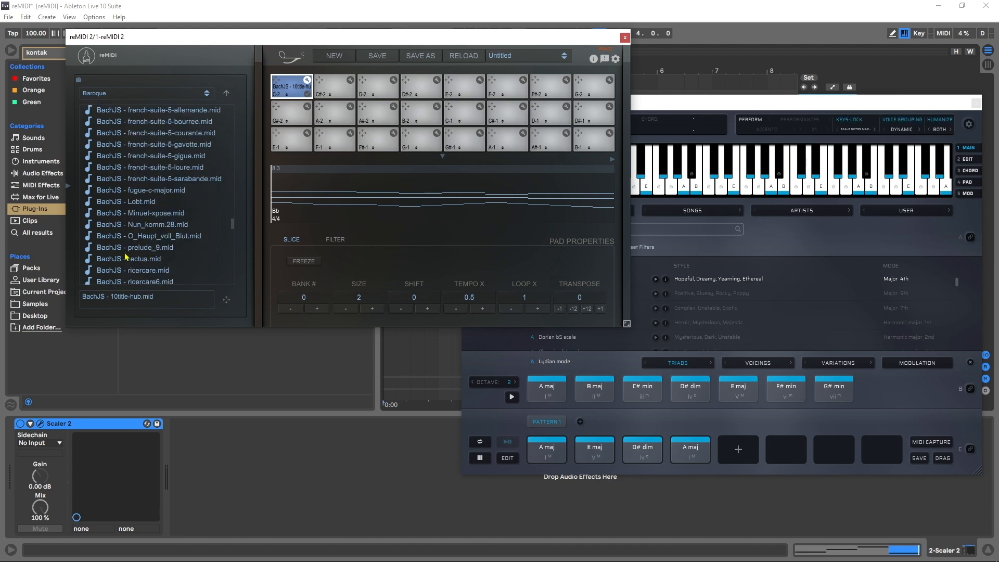
left_click(139, 240)
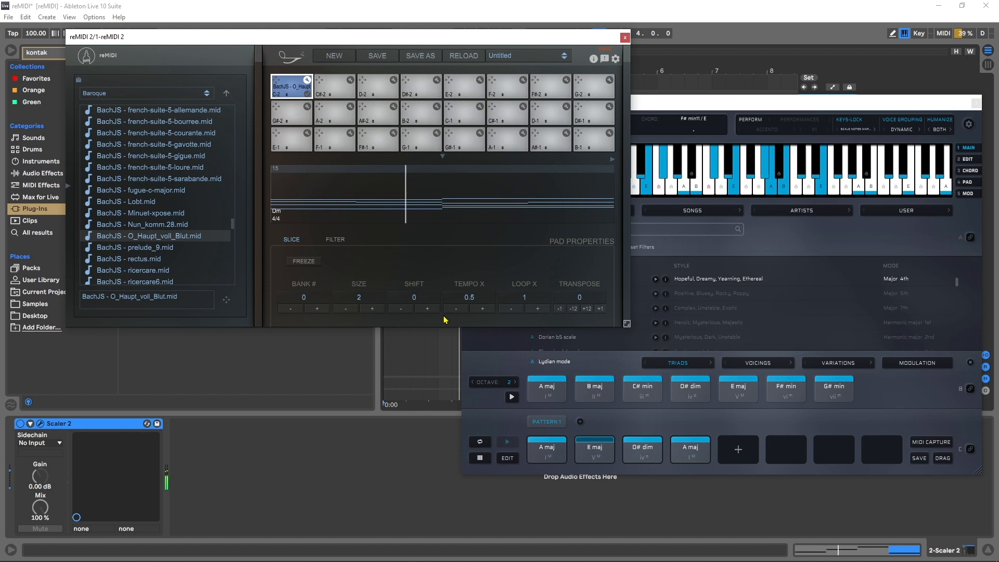
left_click(372, 309)
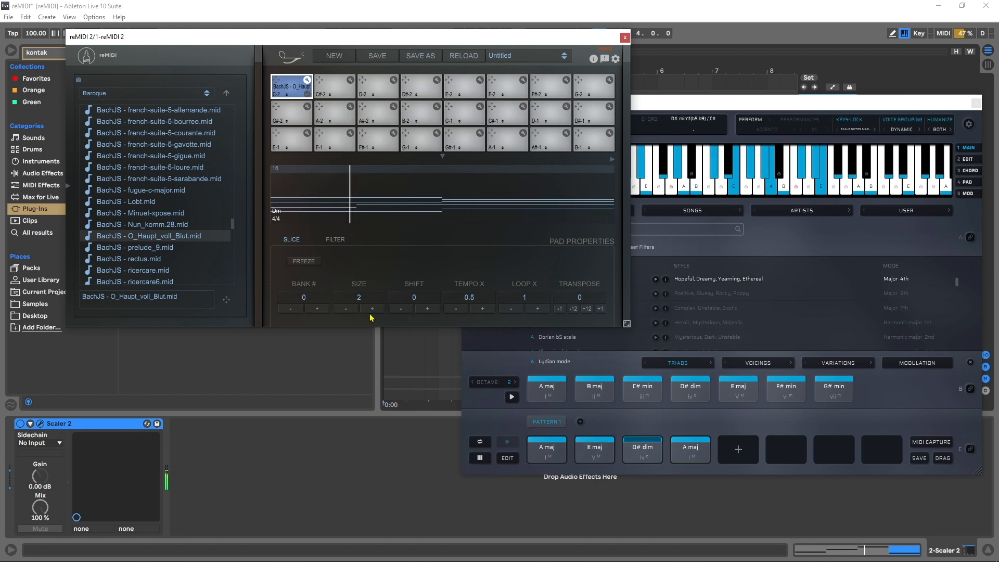
left_click(373, 309)
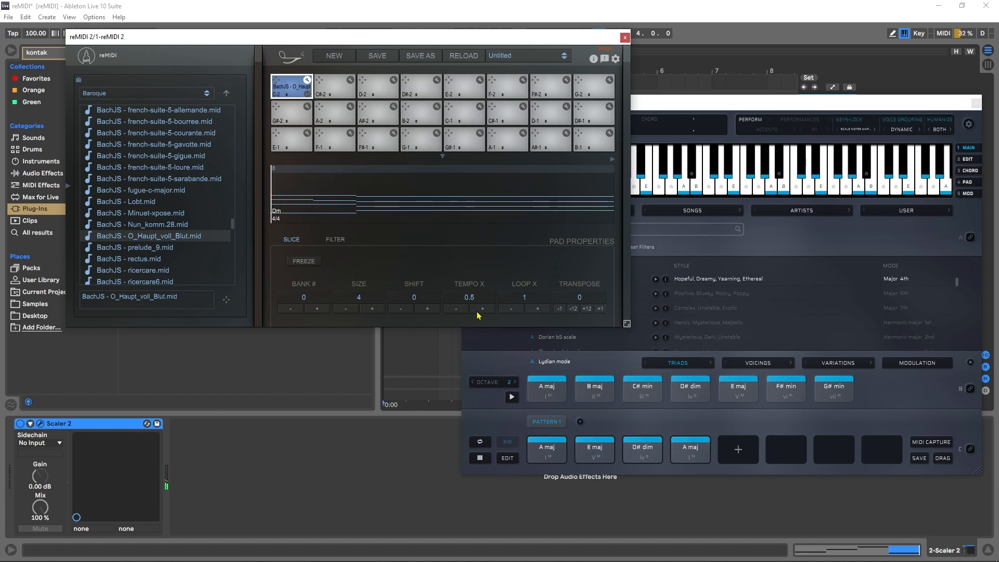
Load GriegE - 02-lamortdase.mid from the Factory MIDI Romantic folder onto the pad and transpose it to 12
scroll(159, 242, "down", 10)
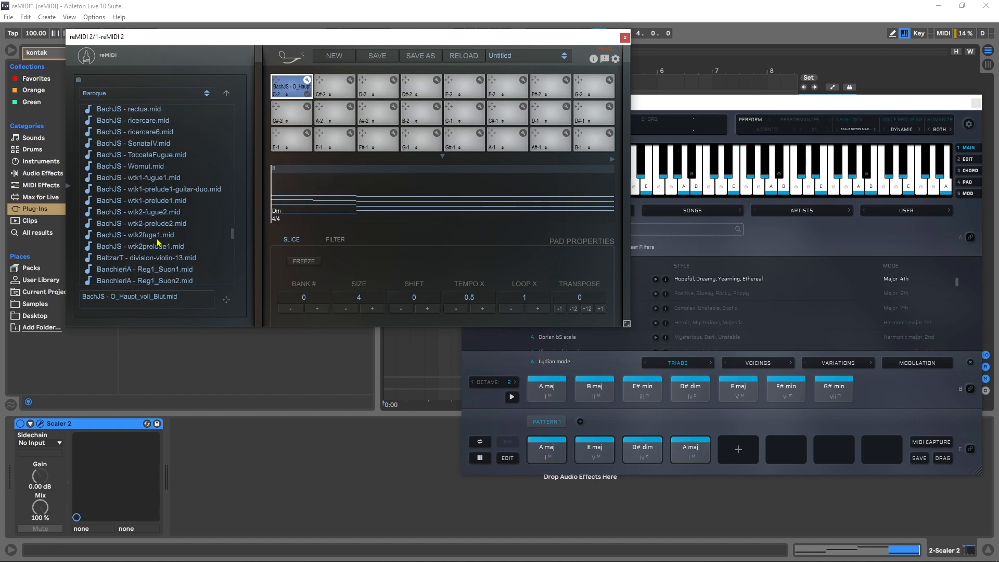
left_click(111, 93)
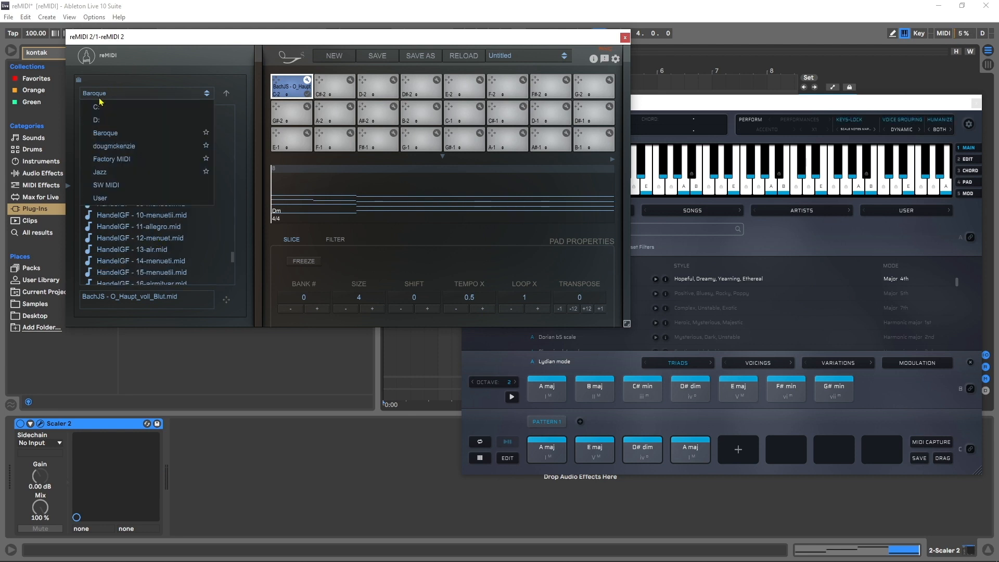
left_click(119, 159)
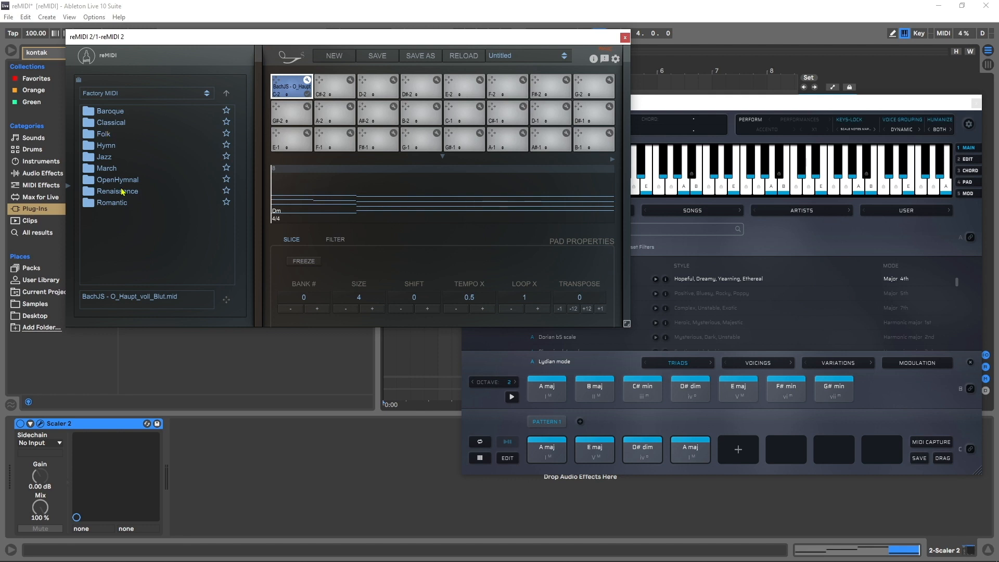
double_click(105, 203)
scroll(174, 216, "down", 5)
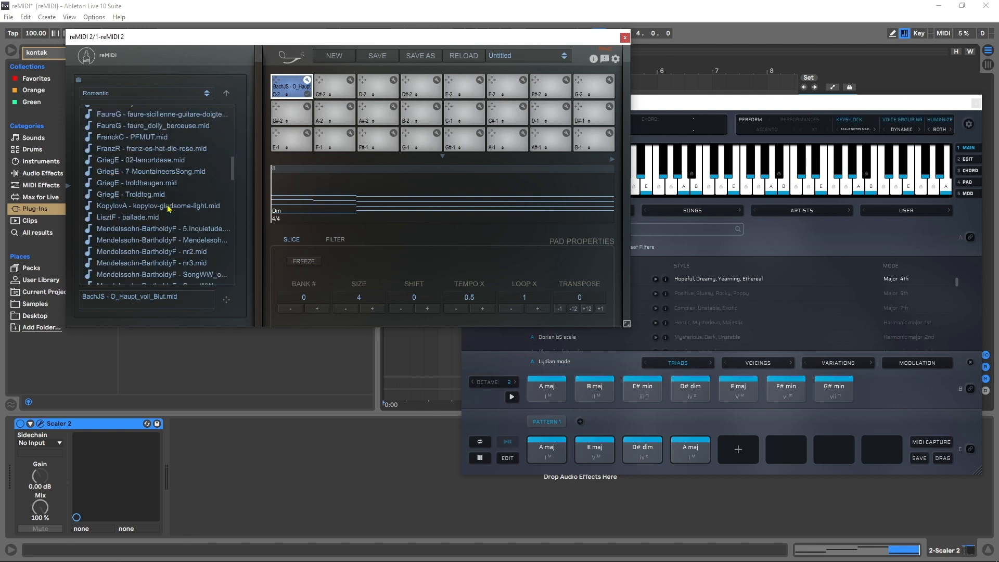
double_click(104, 160)
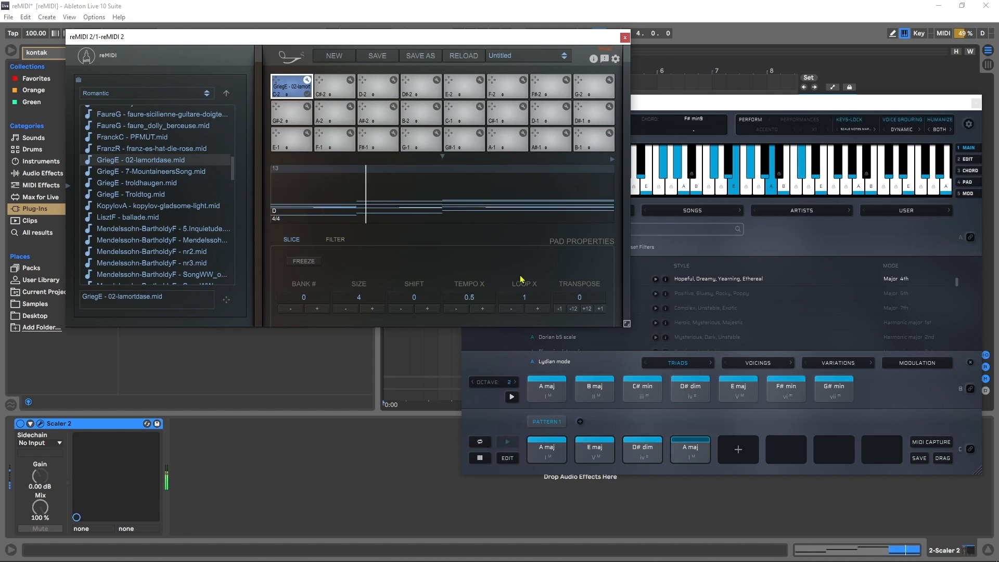
left_click(587, 309)
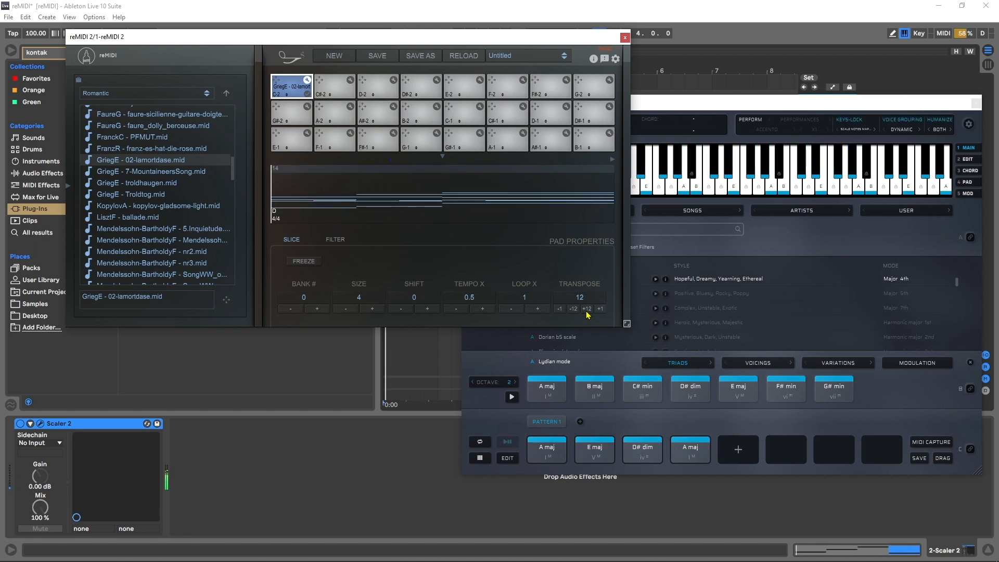
Replace the pad's file with SchubertF - schubert_wiegen_lied.mid and audition it
scroll(194, 234, "down", 5)
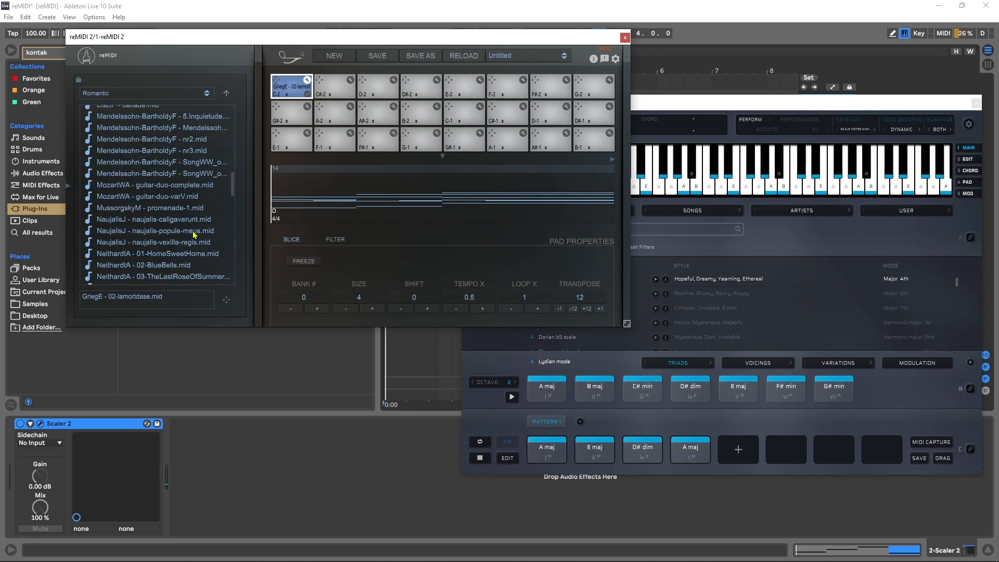
double_click(155, 234)
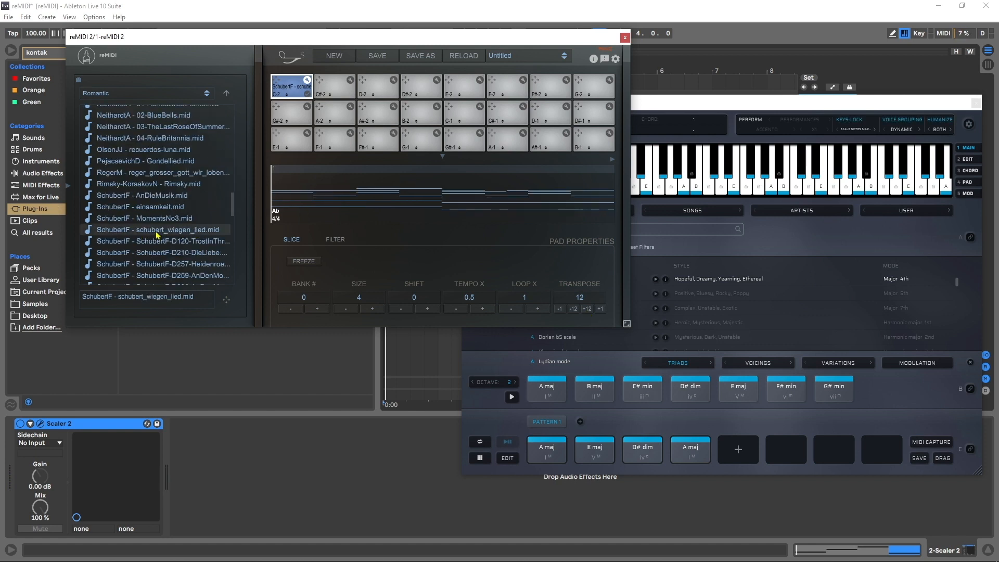
key("space")
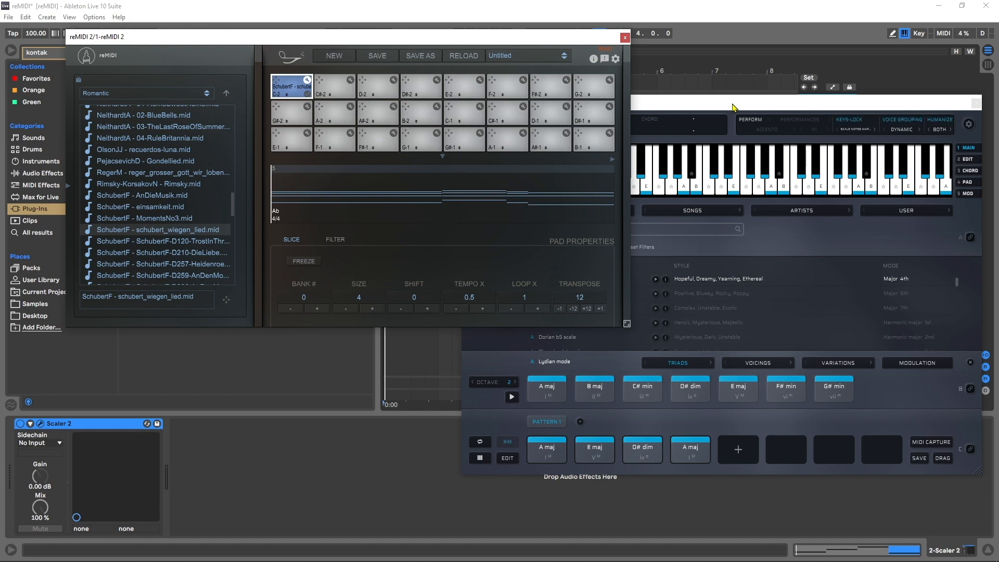
Open the reMIDI 2 track's clip for editing and move its bar 1 note to F3 and bar 2 note to C3
left_click_drag(519, 36, 564, 79)
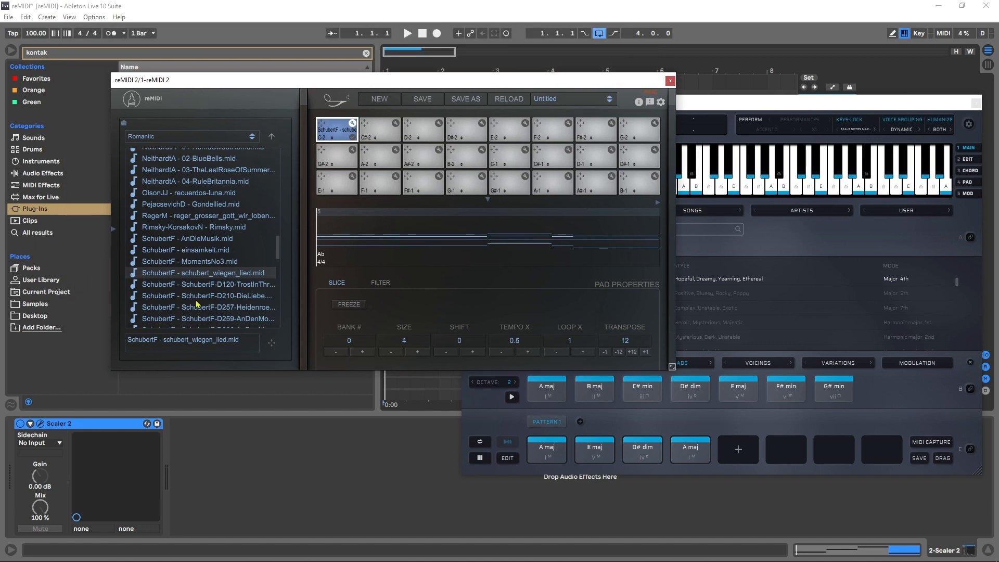
left_click_drag(352, 88, 679, 105)
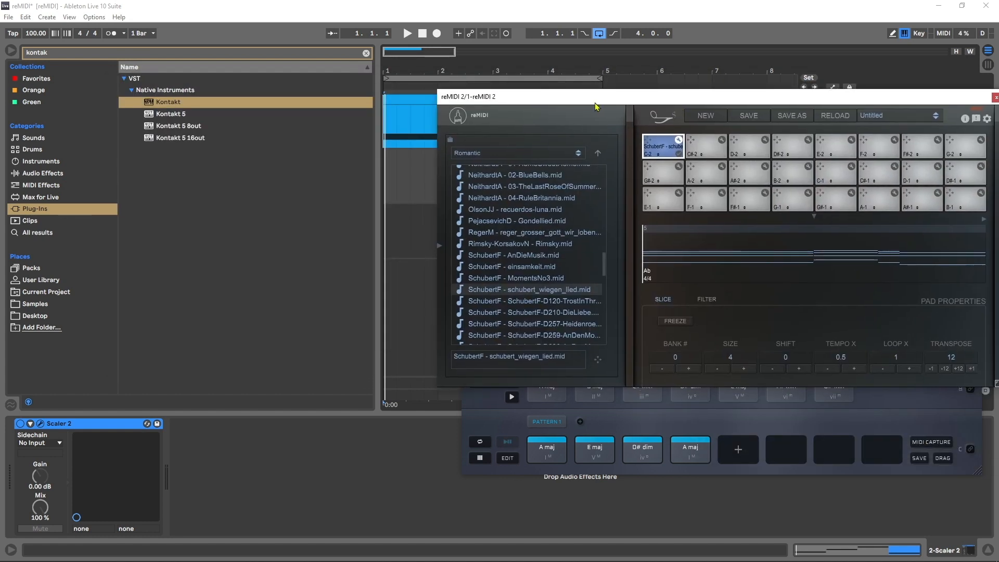
double_click(401, 100)
left_click_drag(378, 481, 401, 481)
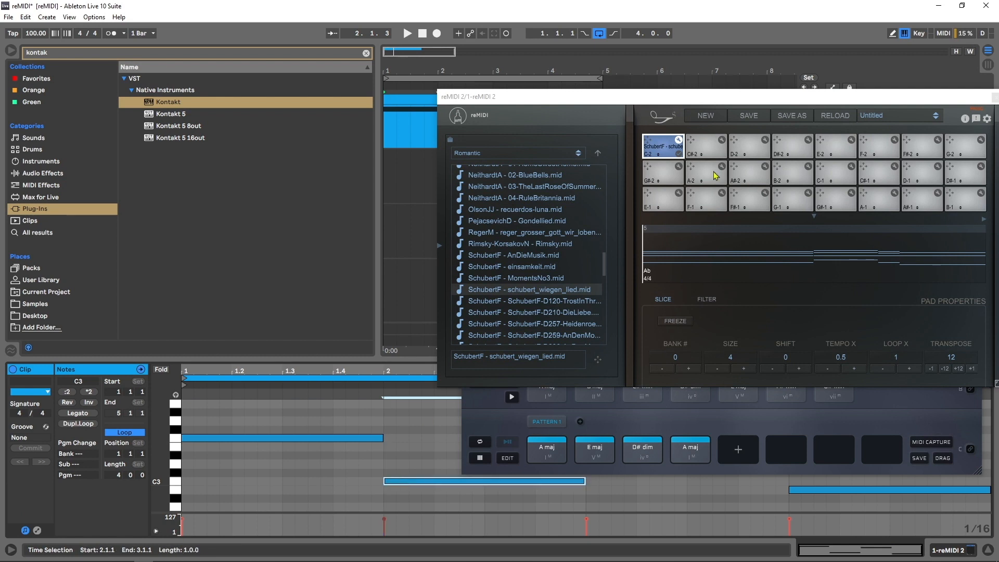
Close the reMIDI 2 and Scaler 2 windows, move the clip's bar 3 note to G3, and audition the progression
left_click_drag(767, 99, 622, 81)
left_click(851, 78)
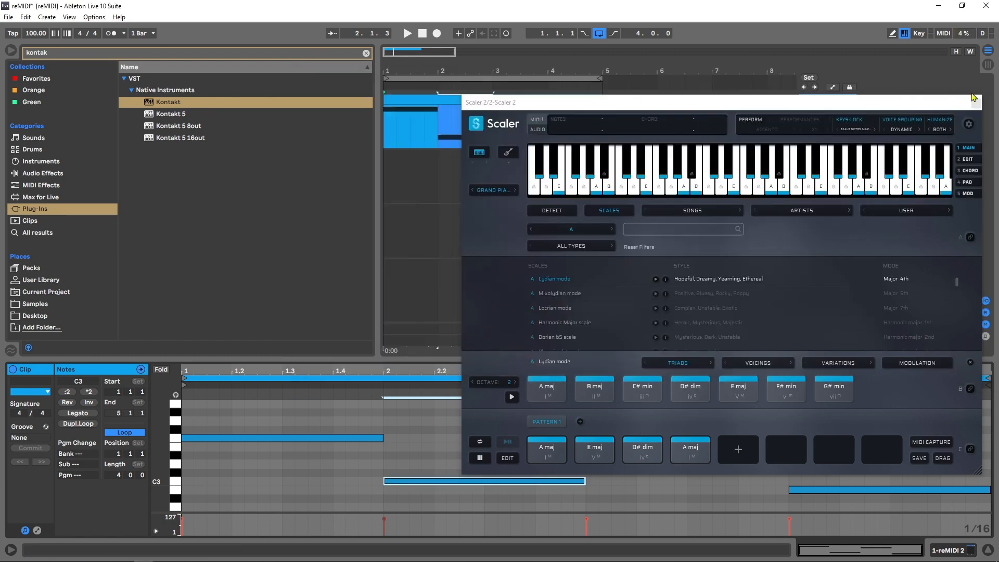
left_click(976, 104)
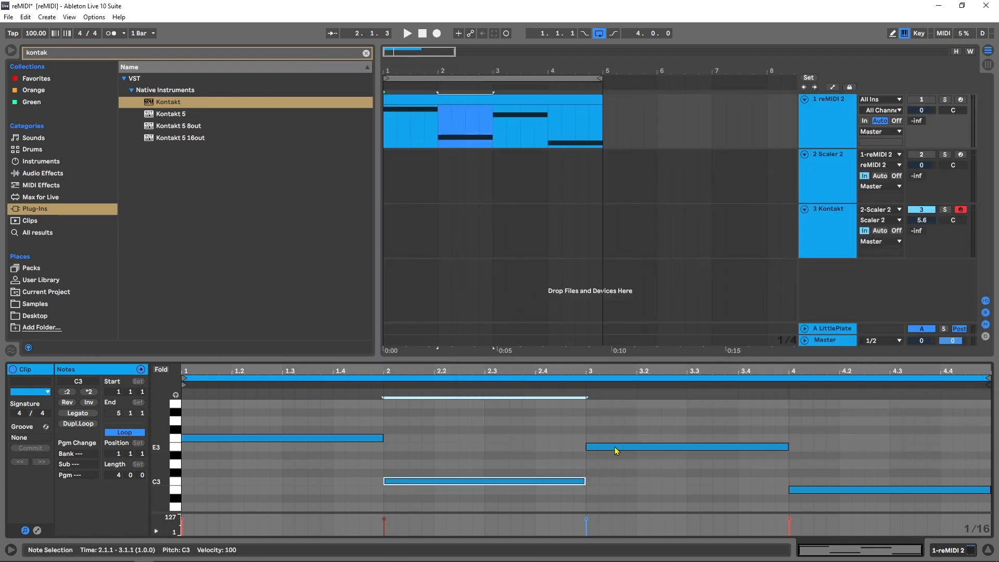
left_click_drag(615, 446, 615, 424)
key("space")
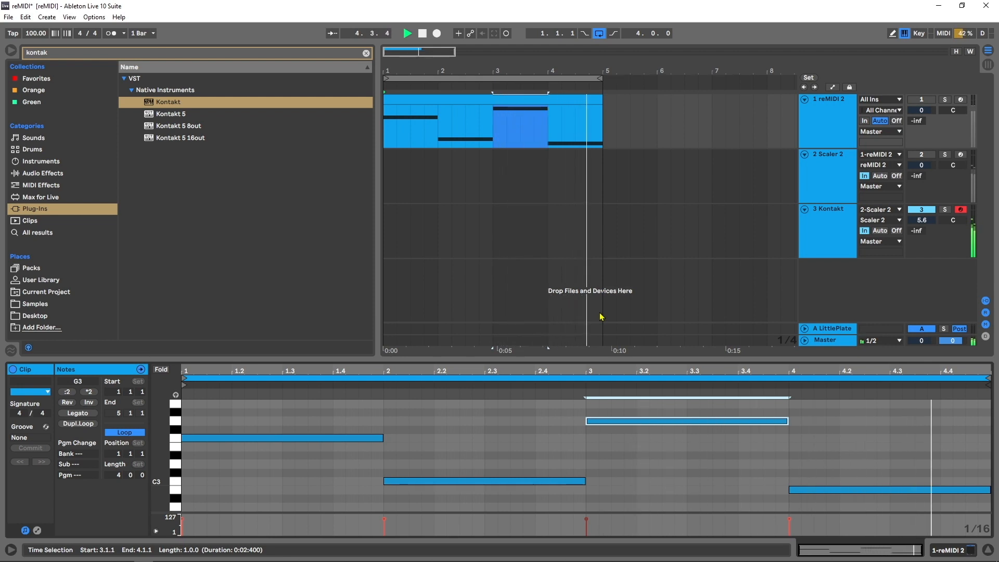
key("space")
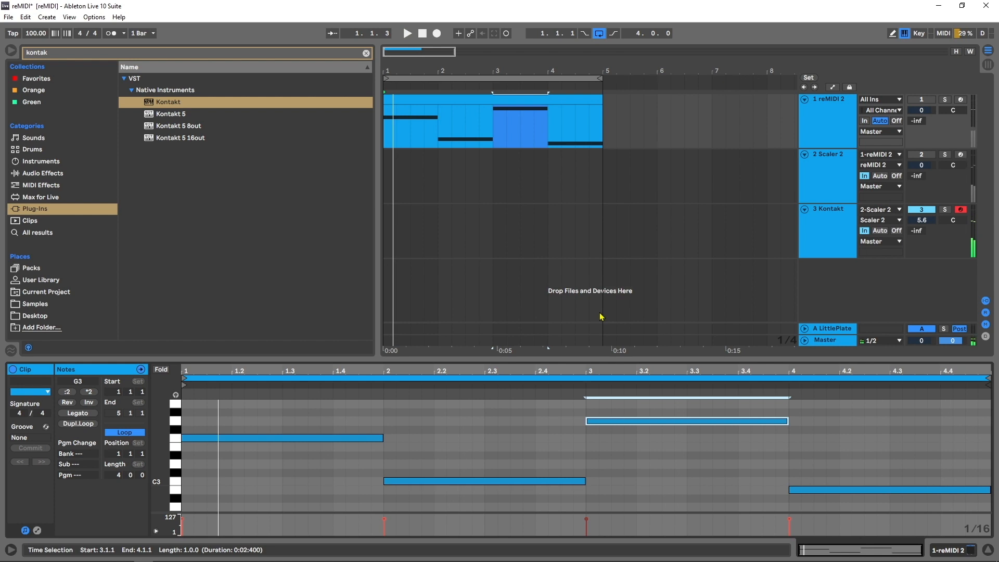